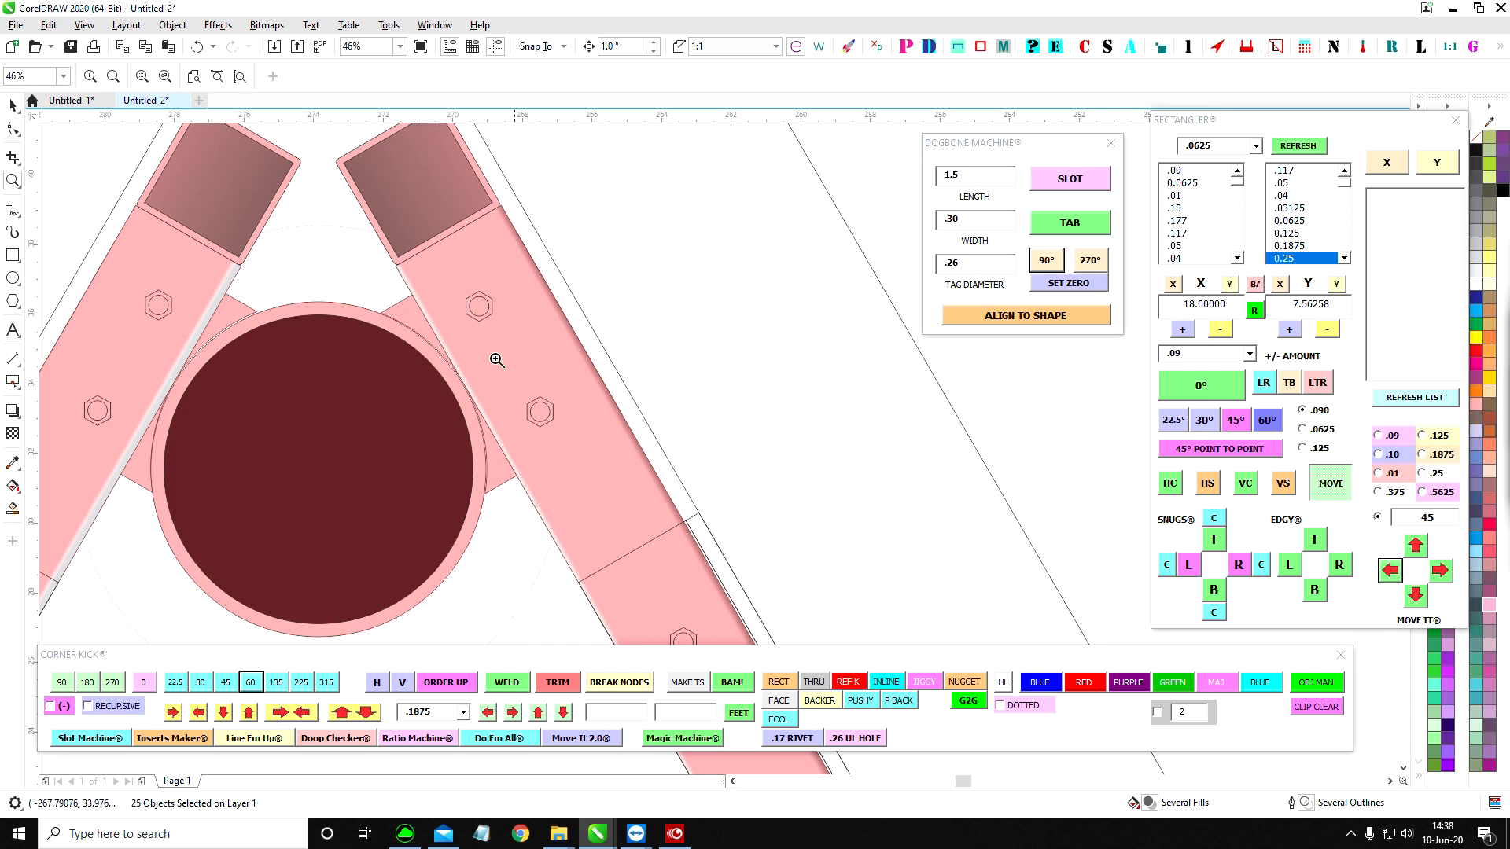
Examine the triangular sign frame's post connections and the horizontal side assembly's posts, brackets, slots and tube ends.
scroll(409, 353, "down", 3)
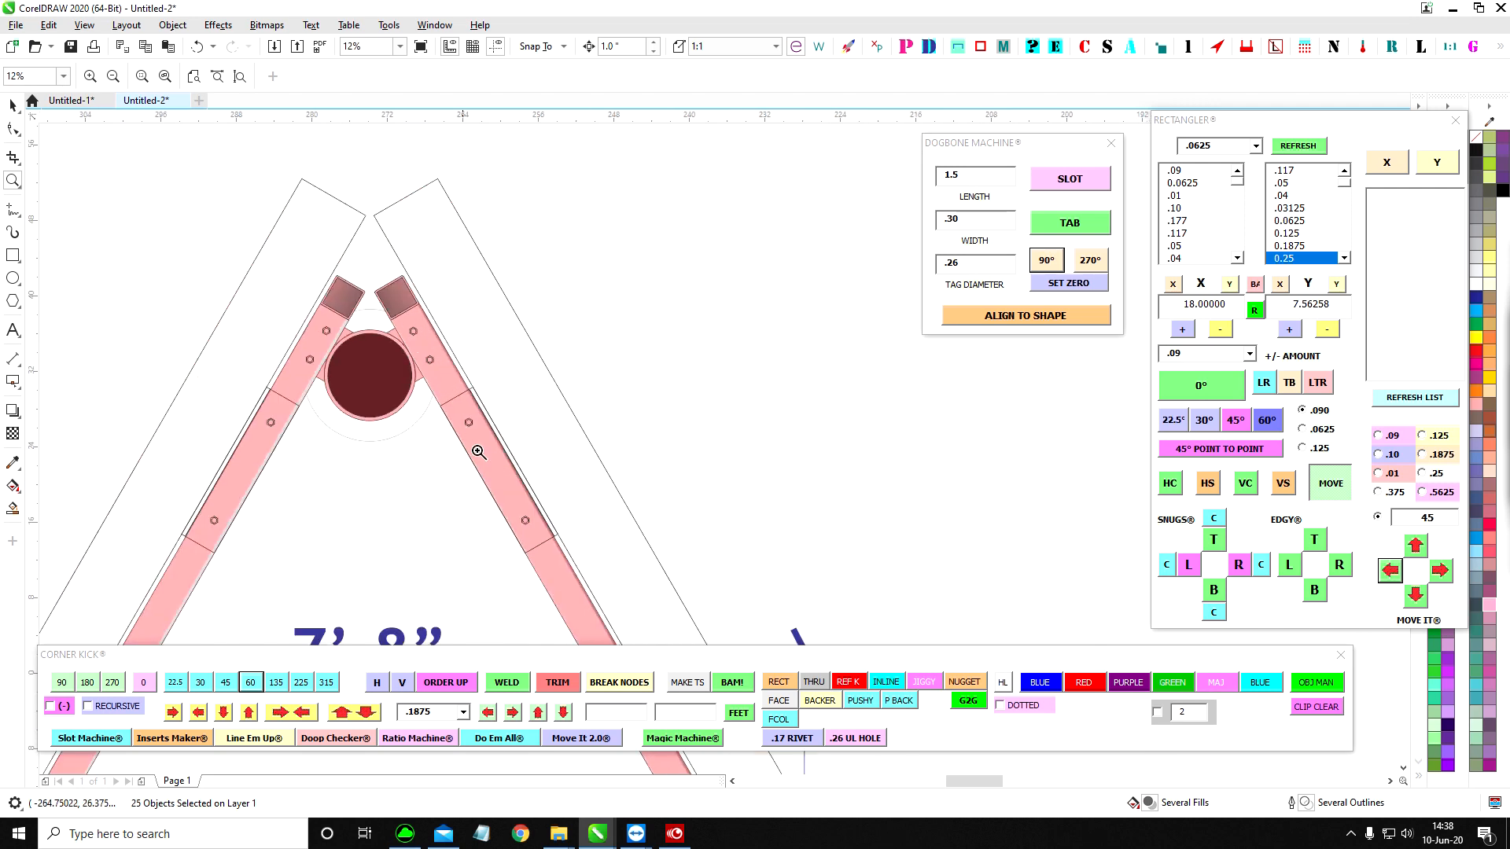
scroll(432, 428, "down", 2)
scroll(519, 589, "up", 3)
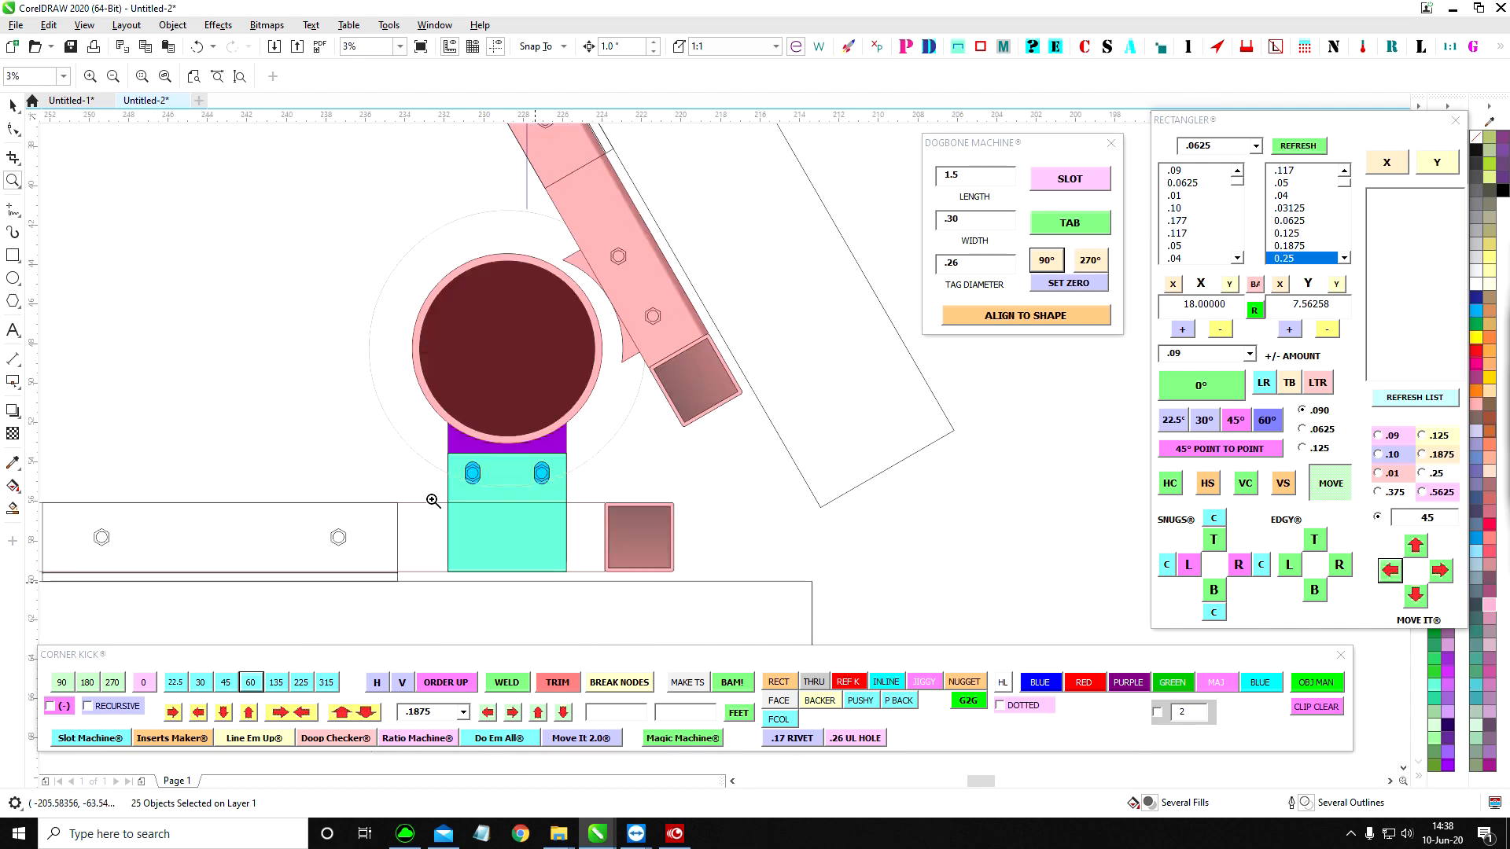
scroll(397, 418, "down", 2)
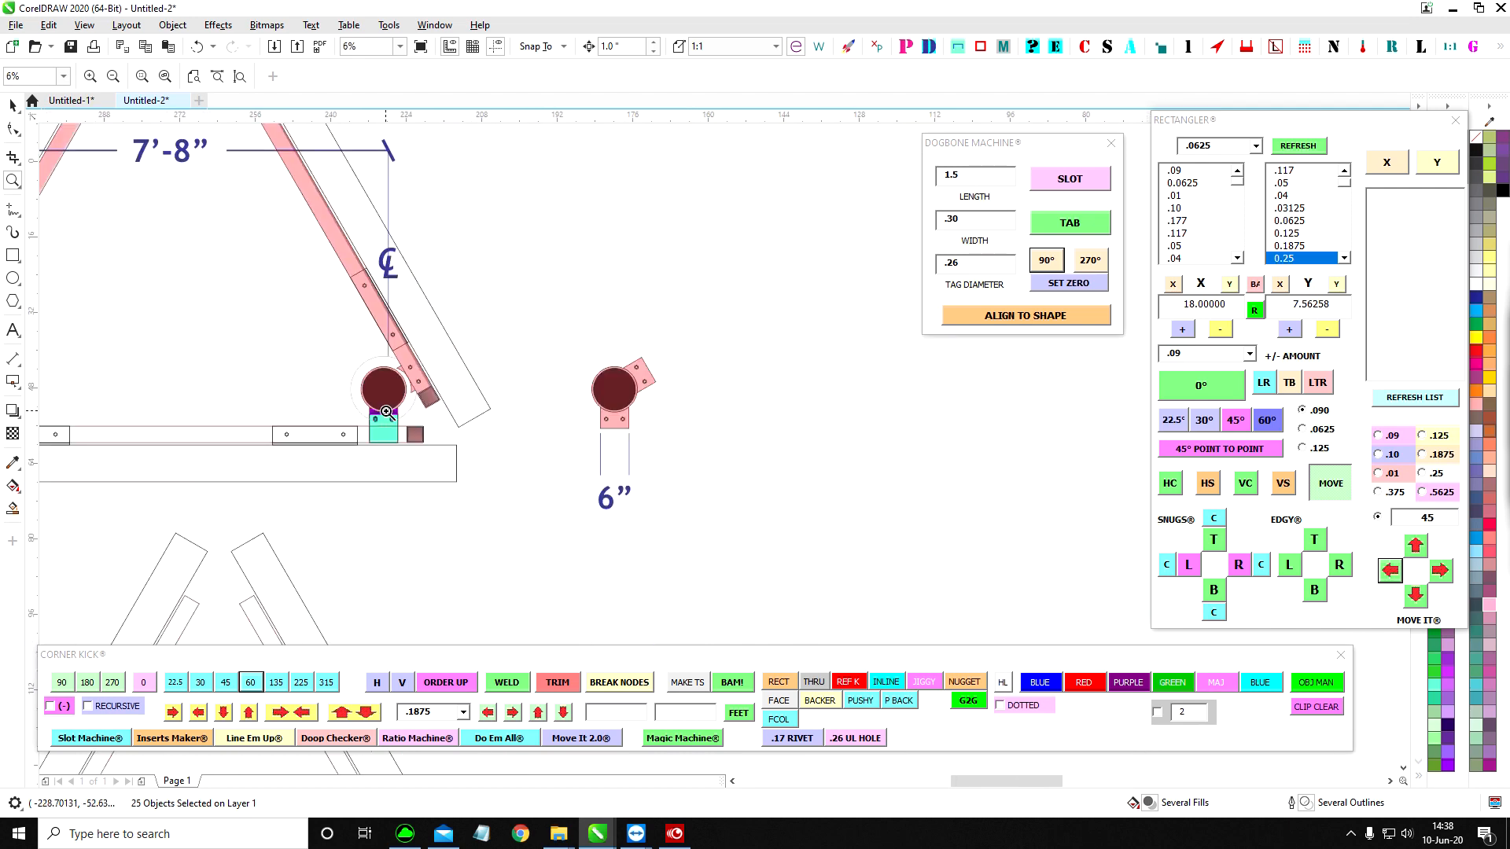
scroll(196, 374, "down", 2)
scroll(629, 460, "up", 3)
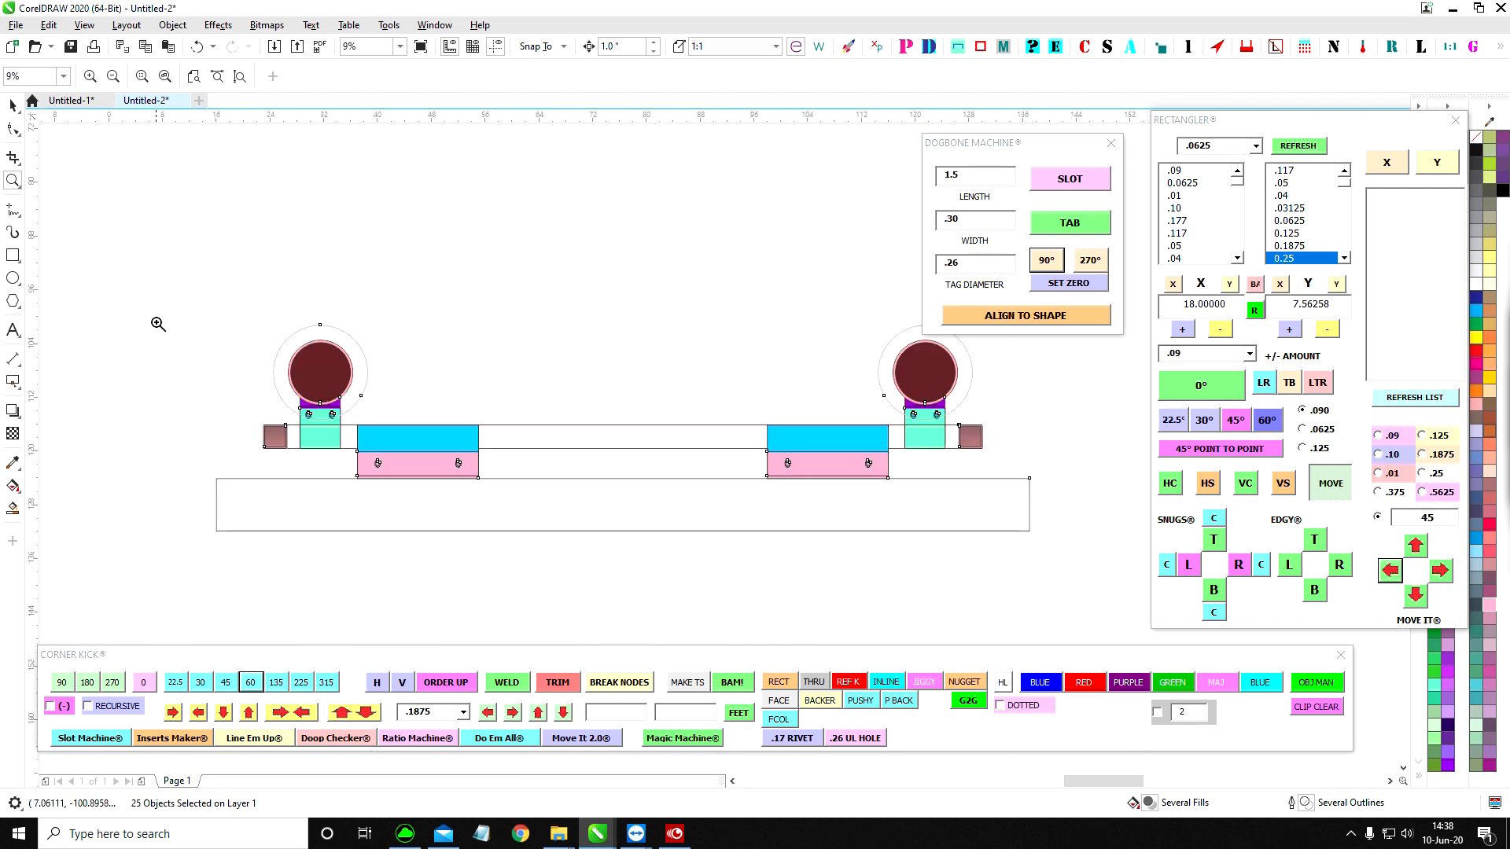
scroll(236, 338, "up", 2)
scroll(268, 364, "down", 3)
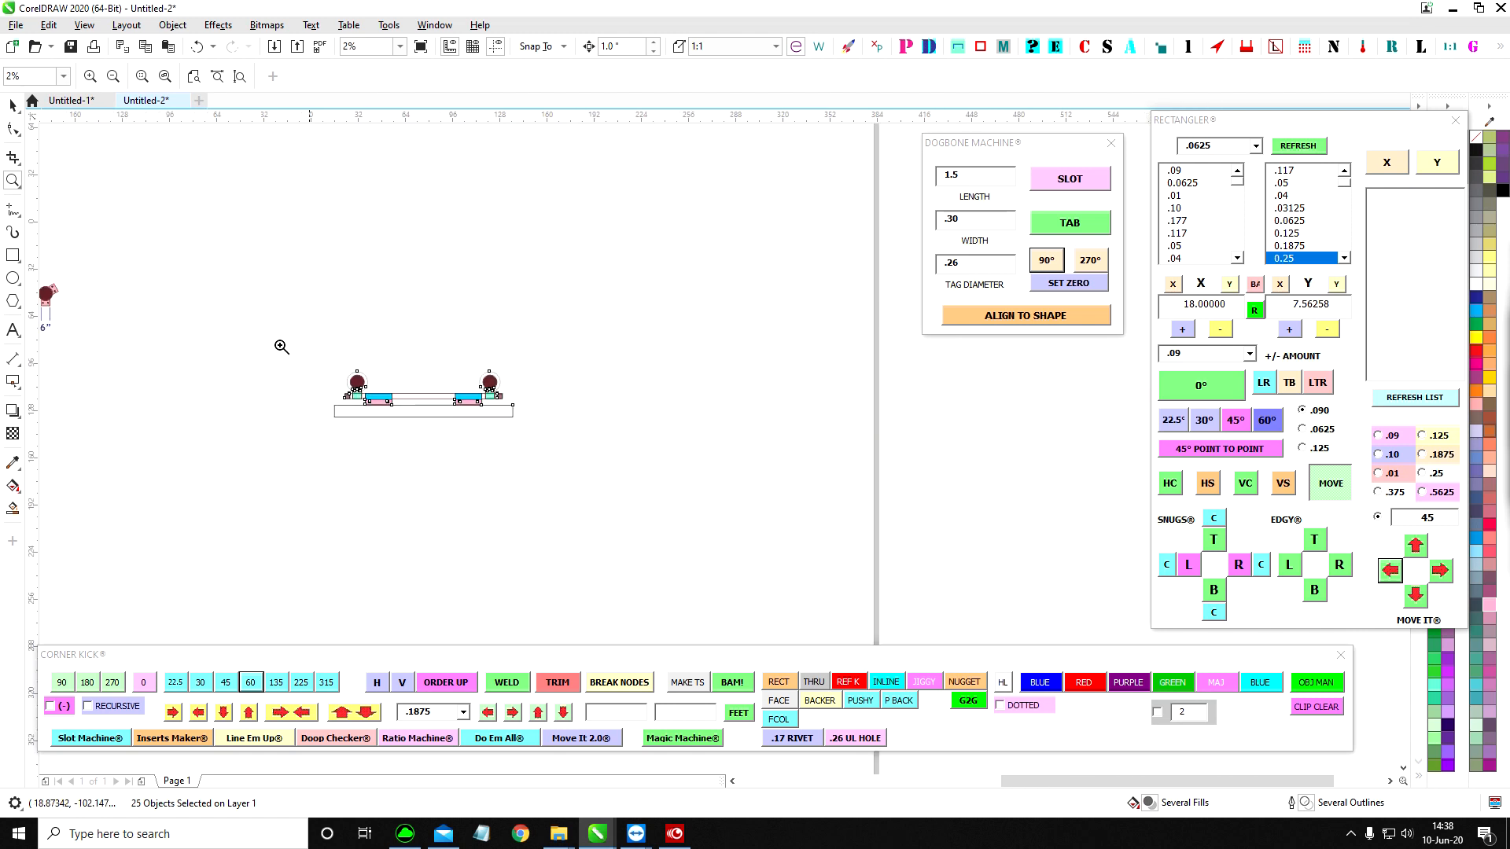
scroll(771, 451, "up", 2)
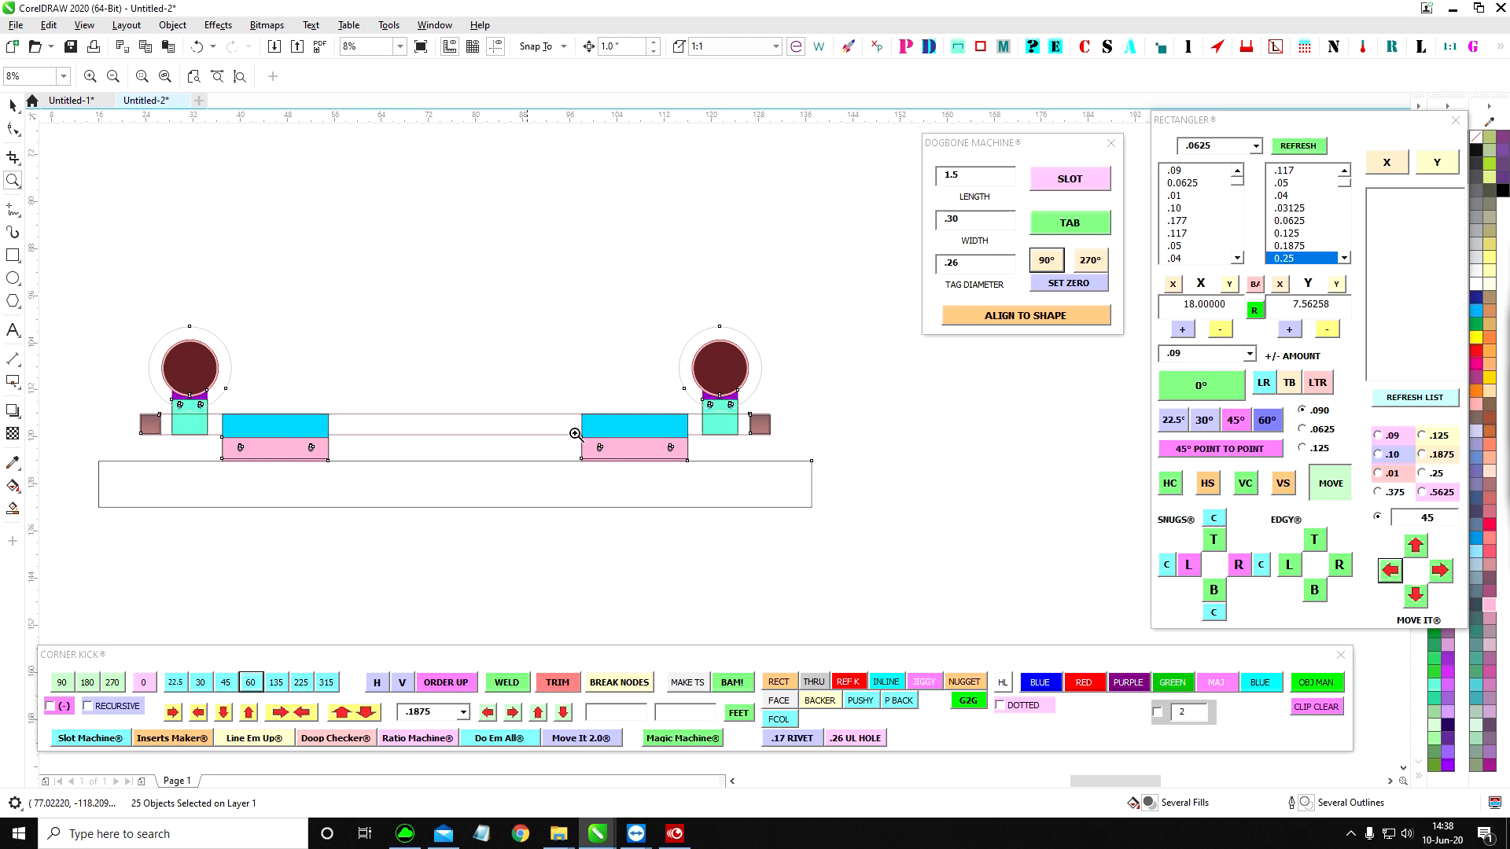
scroll(745, 426, "up", 4)
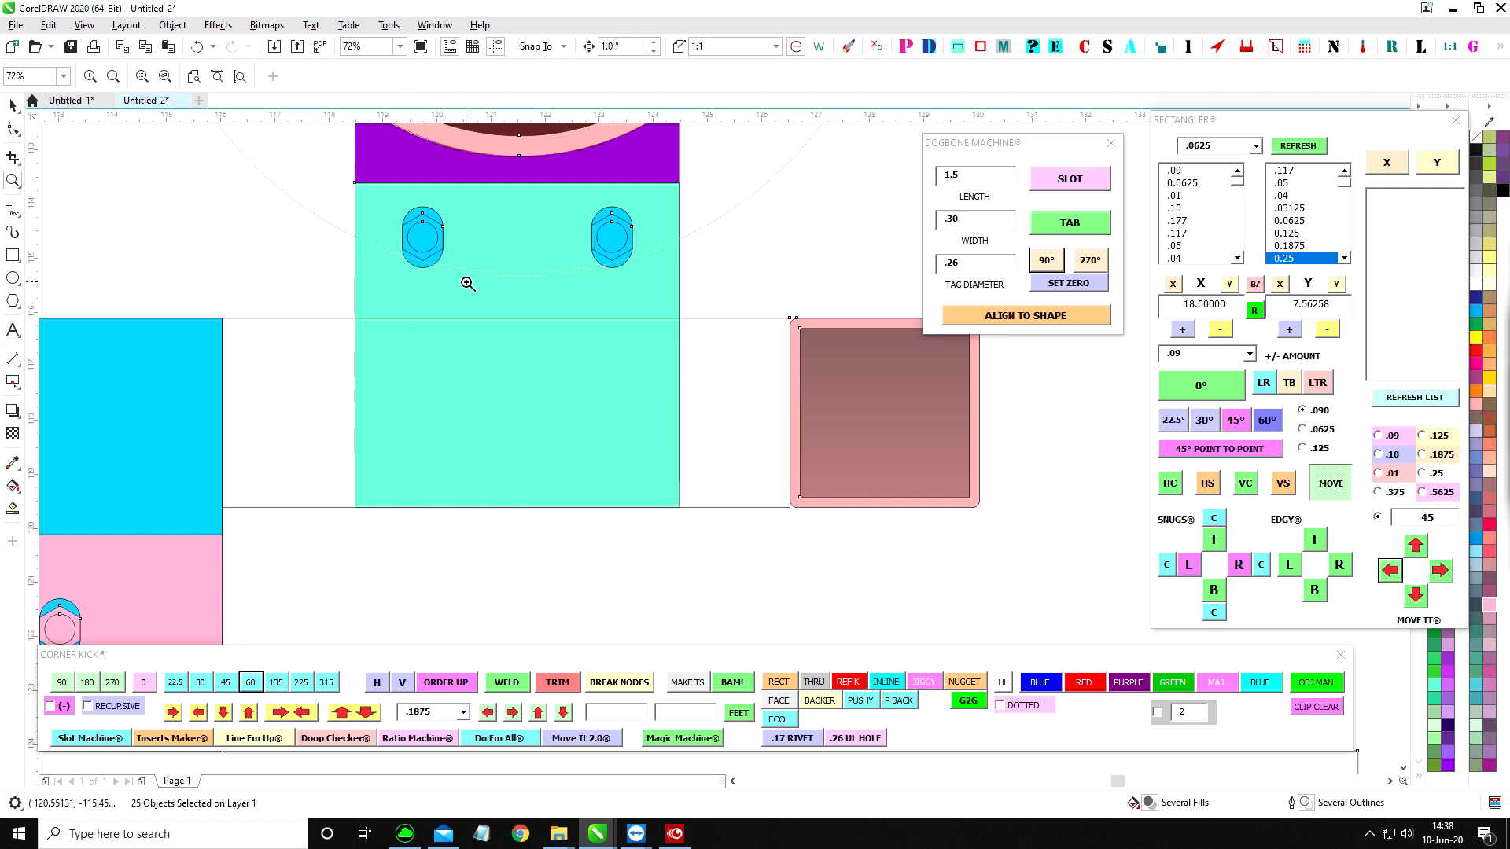
scroll(521, 237, "down", 5)
left_click_drag(435, 162, 680, 278)
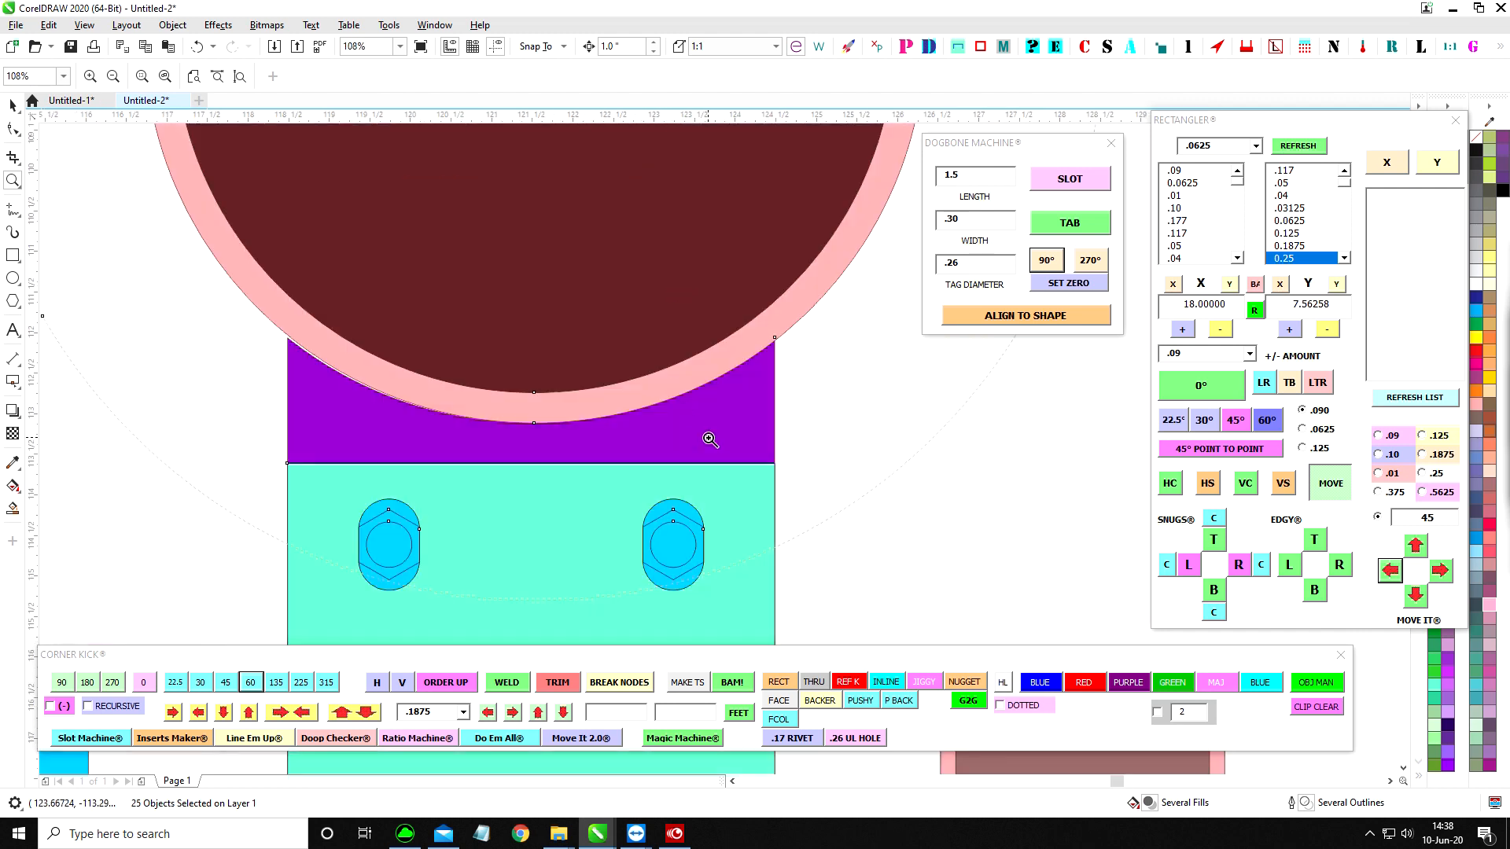
scroll(708, 434, "down", 2)
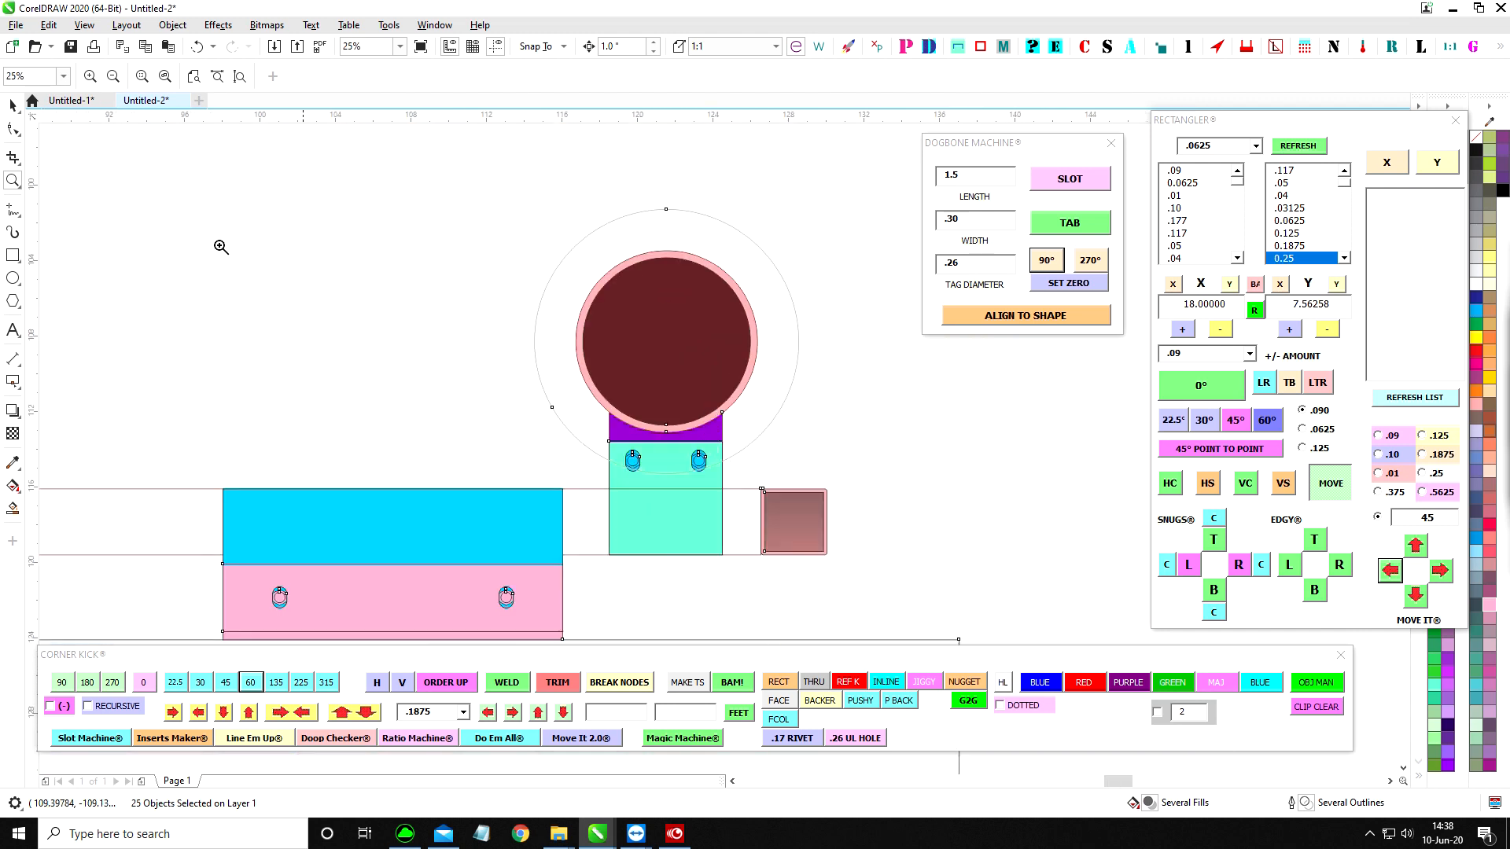
Ungroup the whole horizontal side assembly, including its posts, brackets and plates.
left_click(12, 104)
left_click(306, 305)
left_click(714, 439, "ctrl")
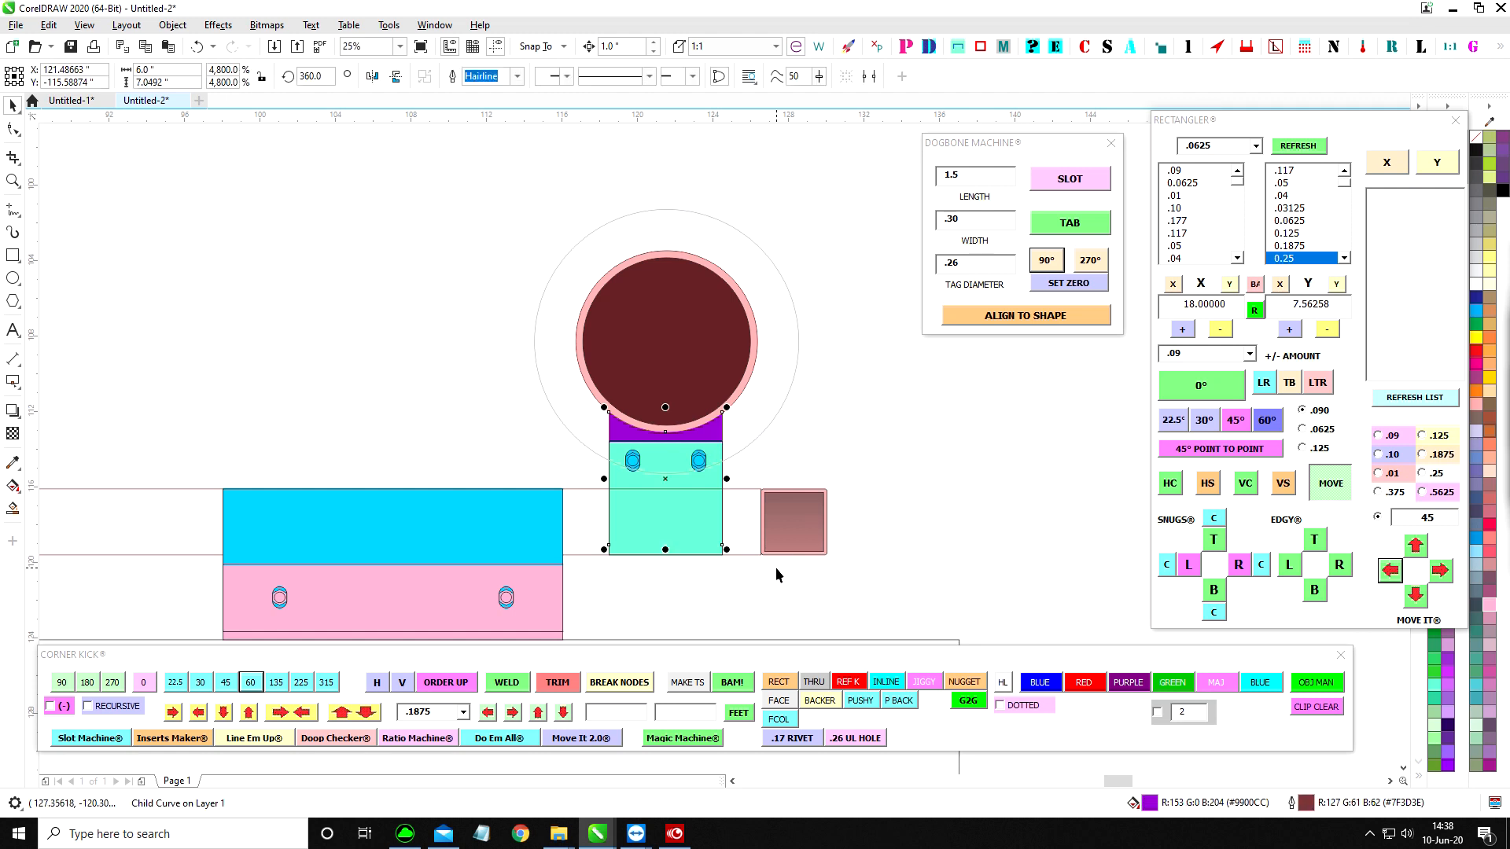
left_click(438, 323)
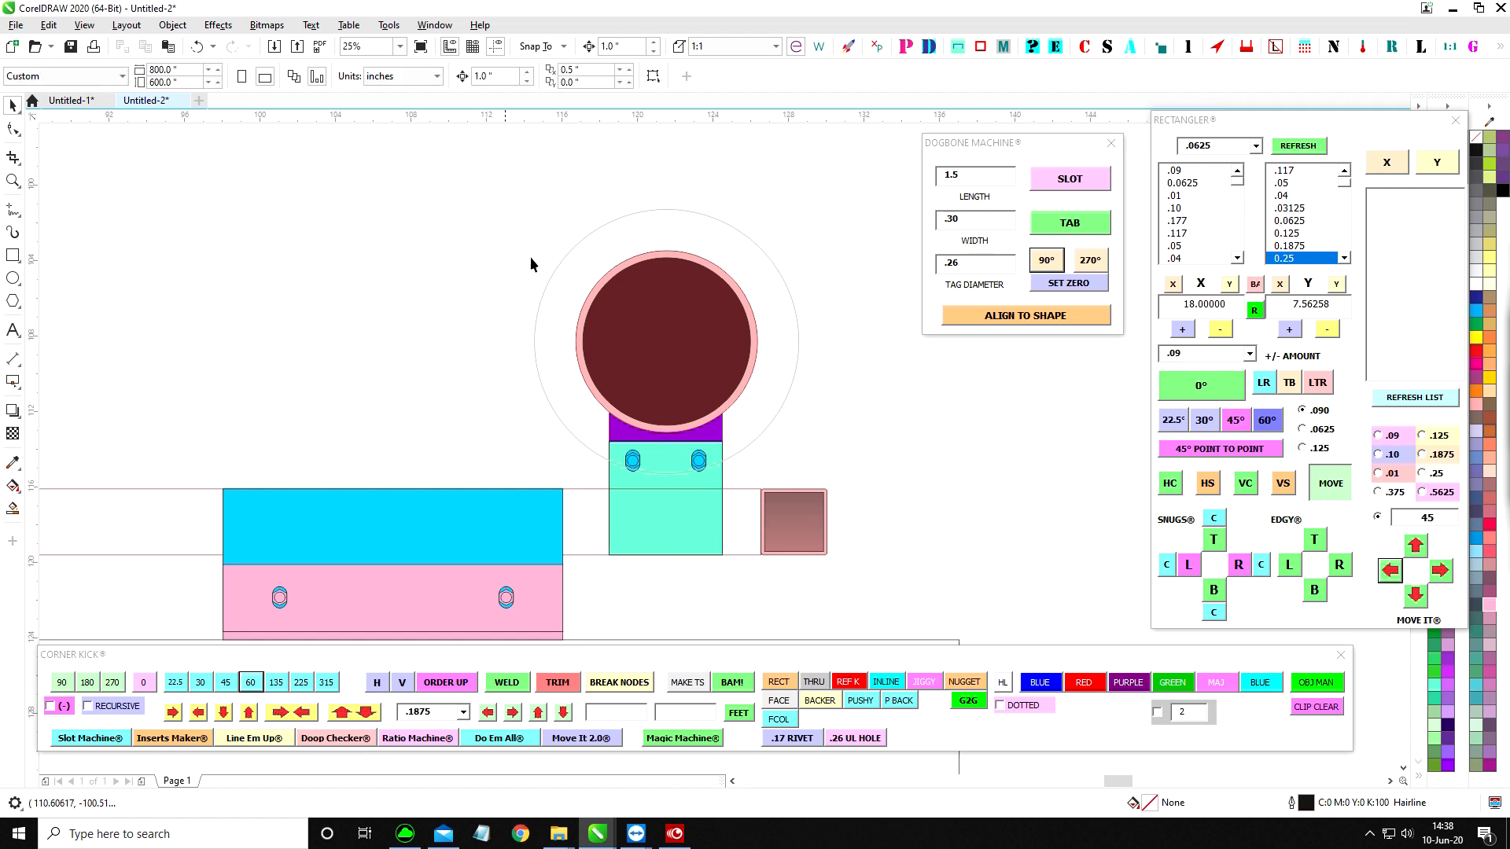
scroll(594, 288, "down", 2)
left_click_drag(105, 249, 734, 472)
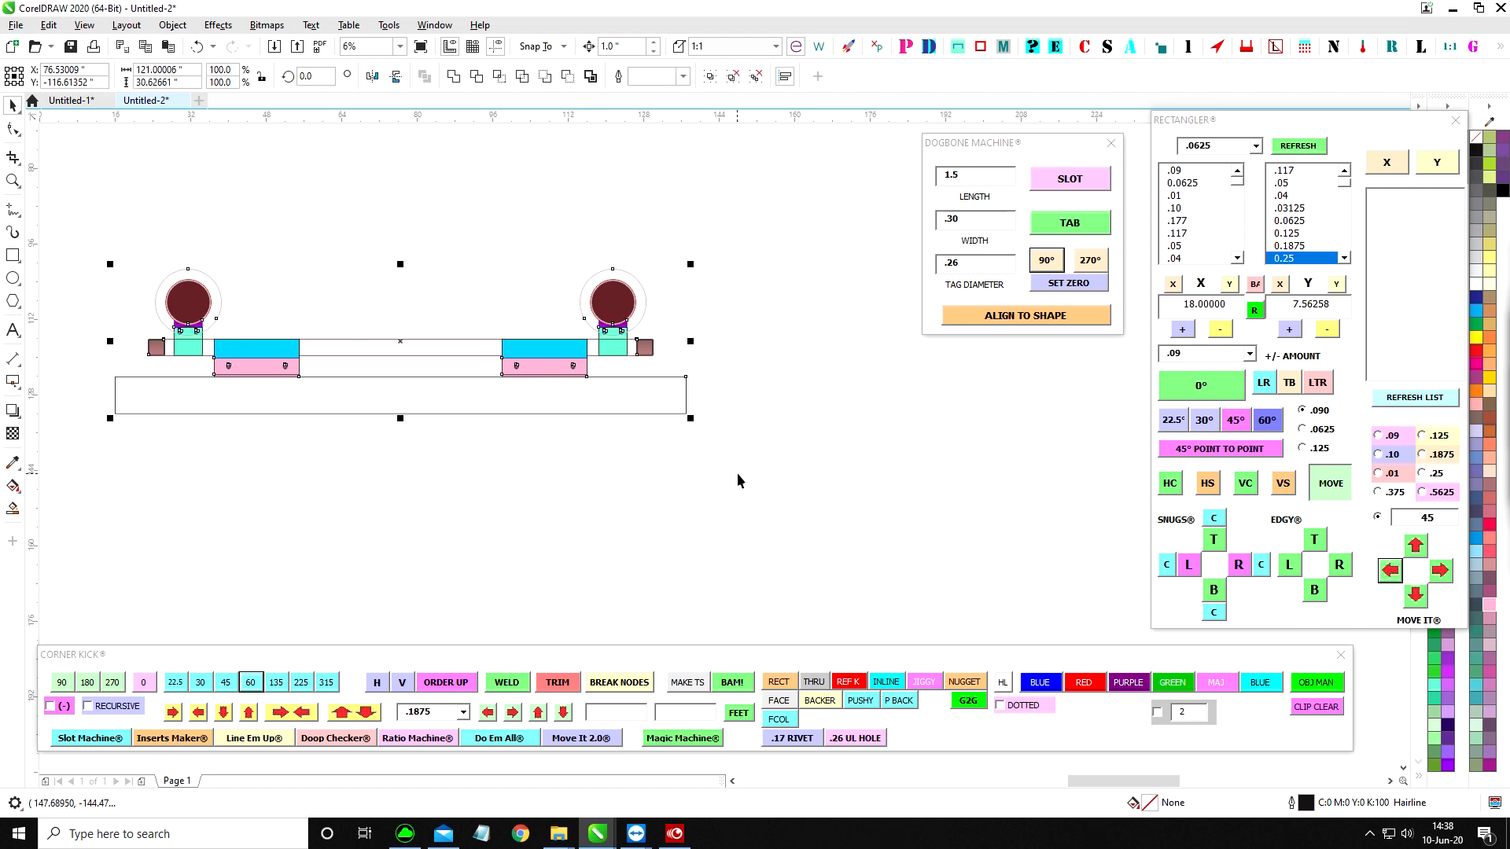
left_click(743, 390)
Bring the purple bracket under the right post to the front and undo the reordering.
scroll(719, 341, "up", 1)
left_click(548, 336)
left_click(554, 303)
left_click(535, 304)
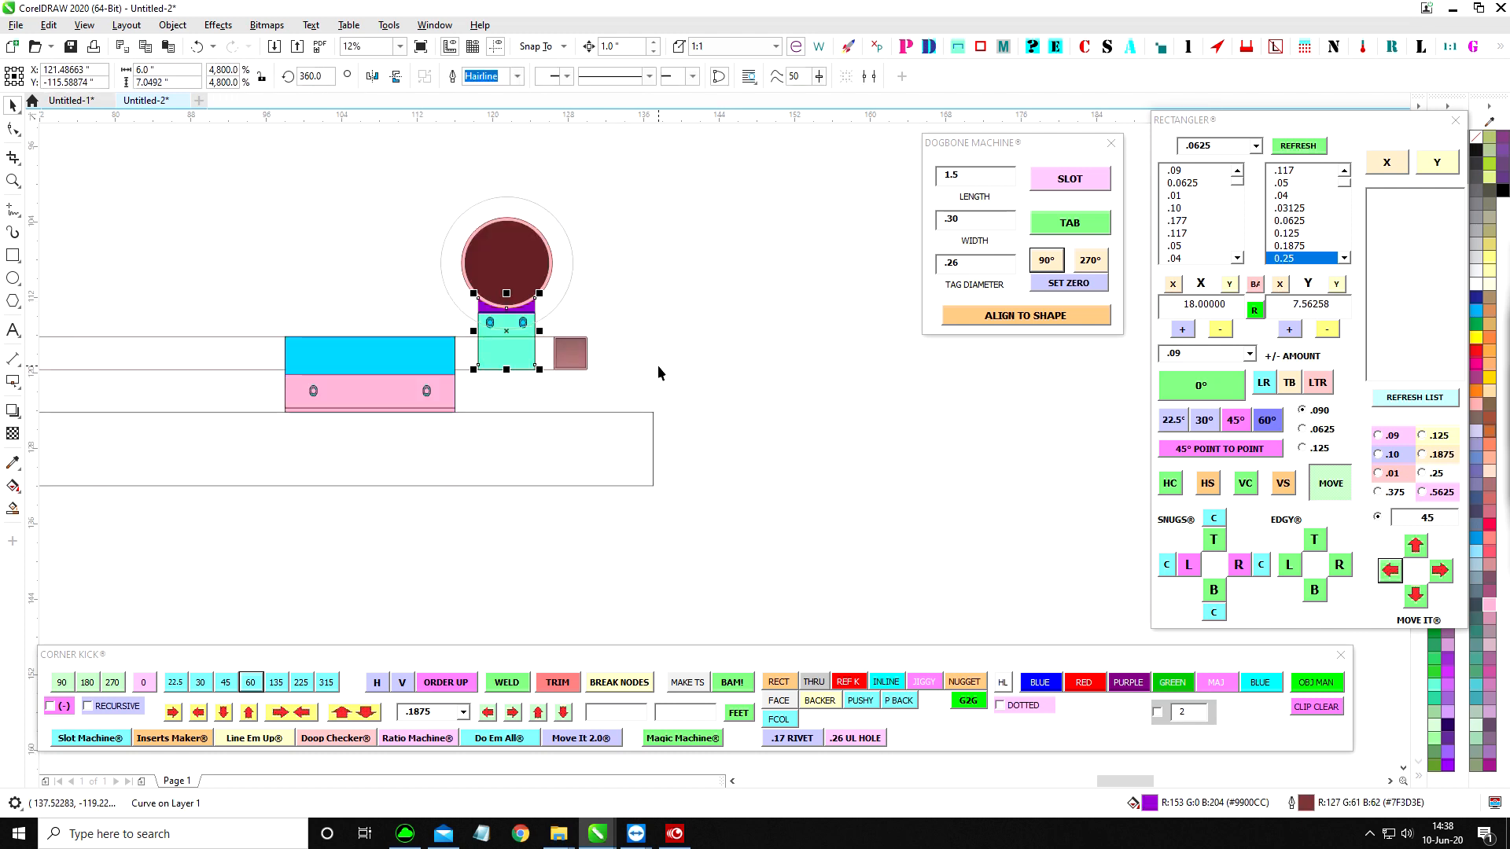
key("shift+Page_Up")
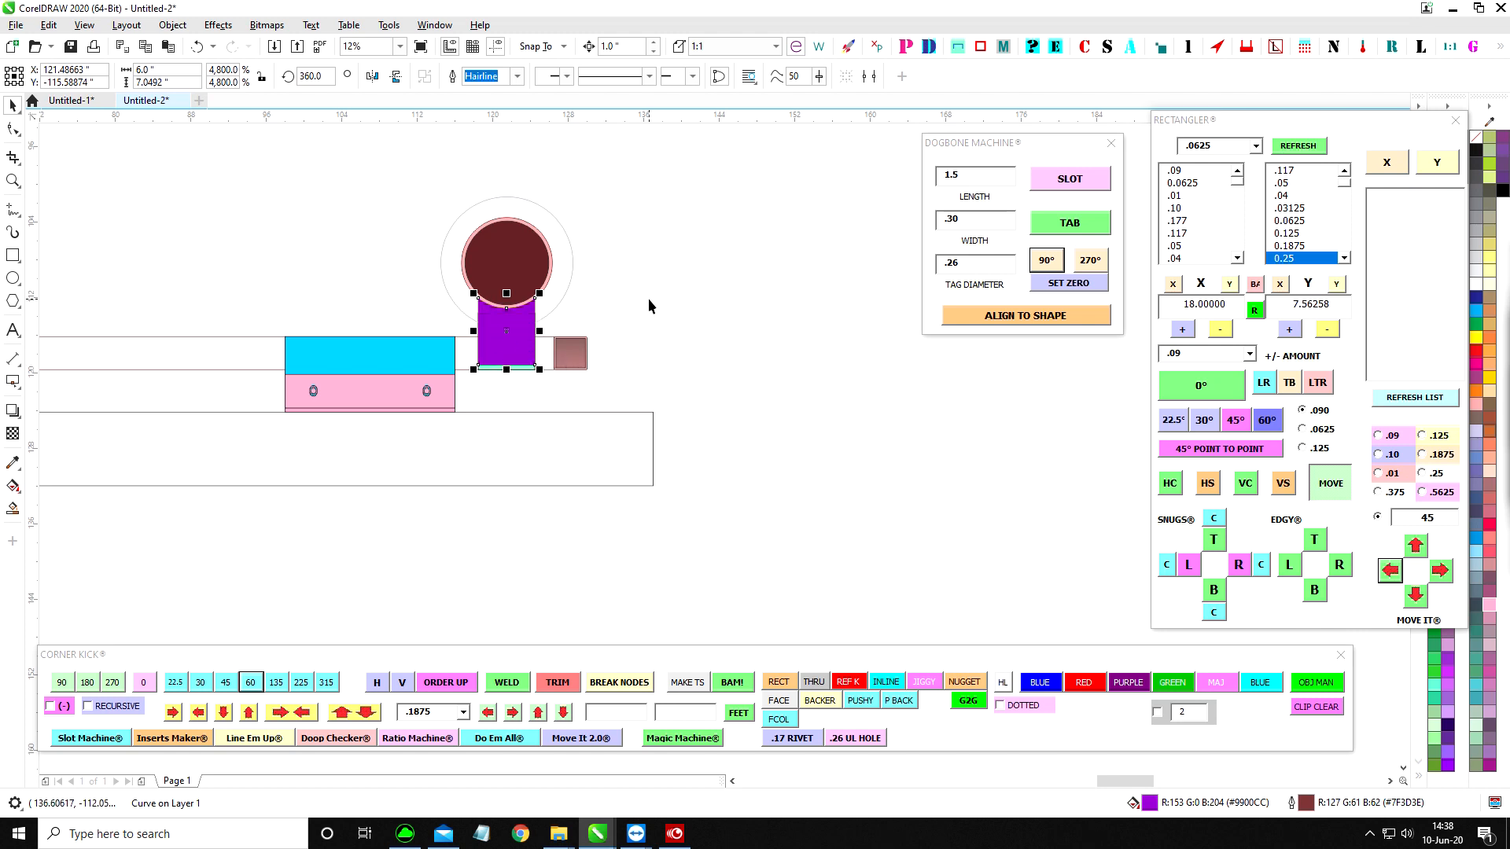
key("ctrl+z")
left_click(546, 338)
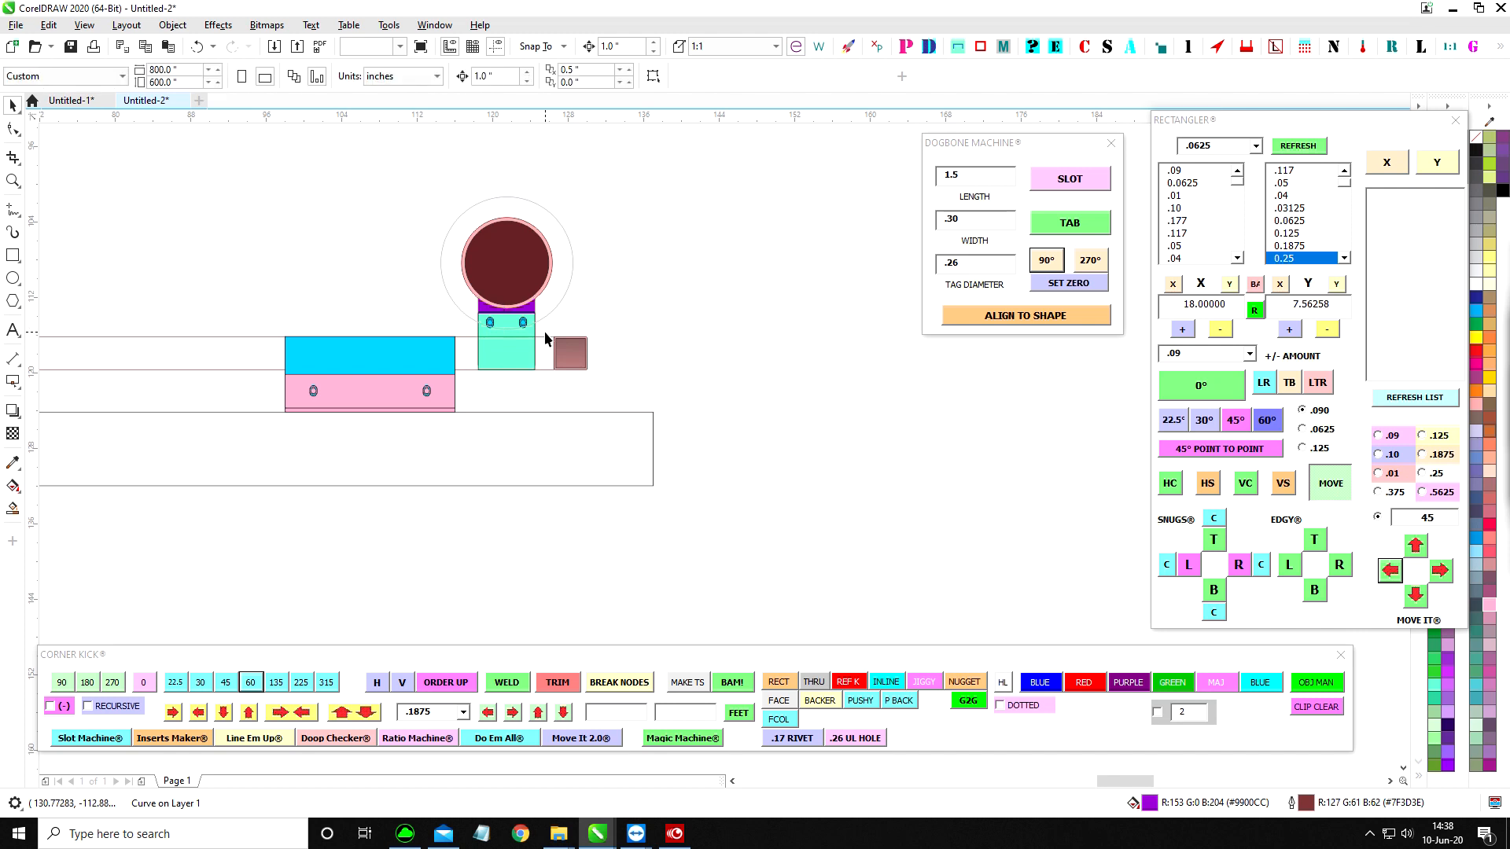
scroll(546, 338, "up", 2)
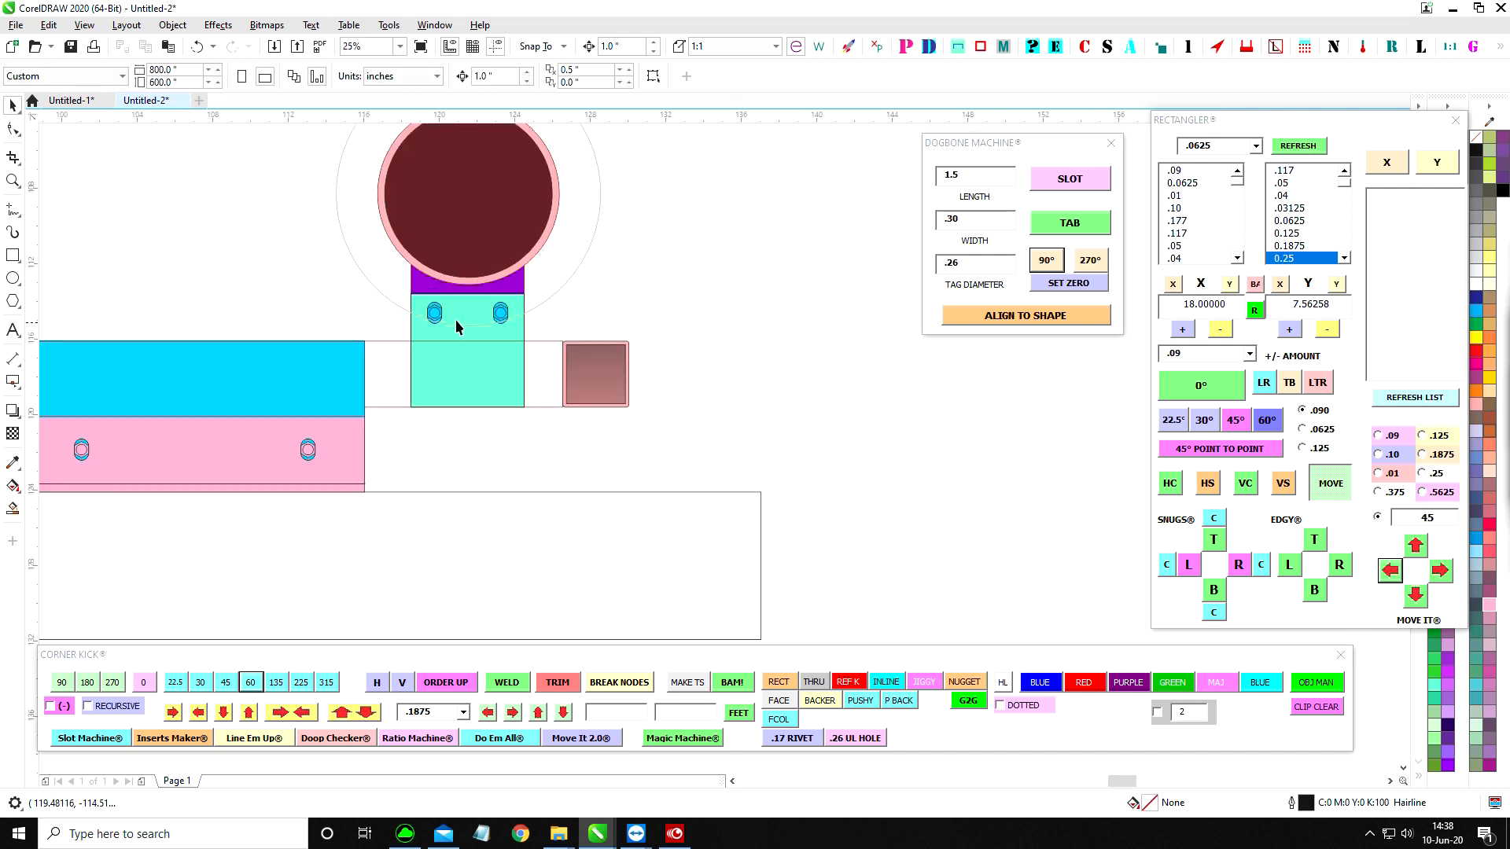
Bring the right post's purple bracket in front of the turquoise one, and send it back behind the other parts.
left_click(496, 289)
key("shift+Page_Up")
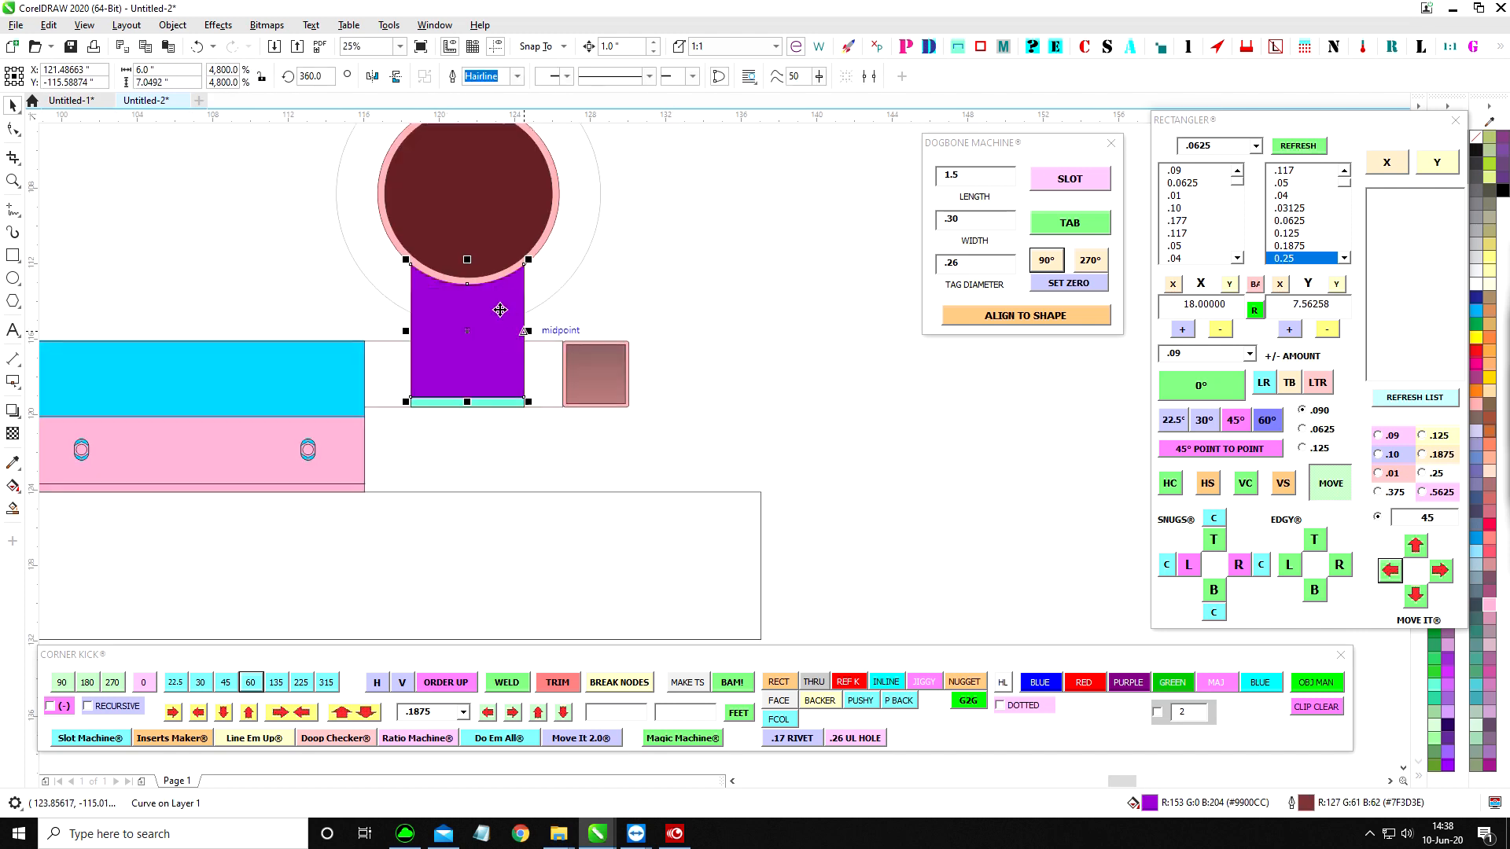
left_click(649, 281)
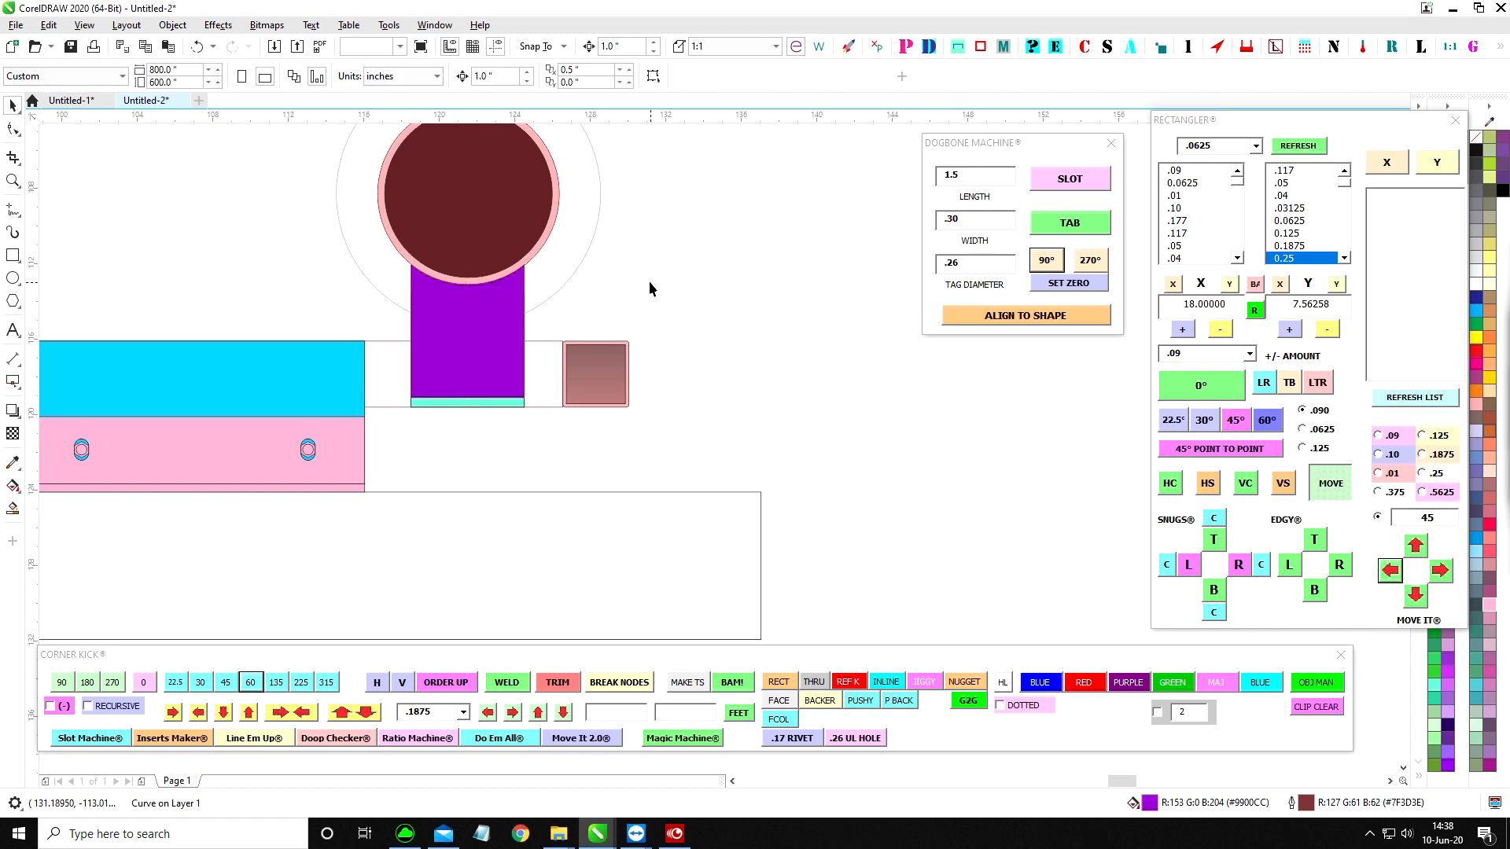
left_click(477, 316)
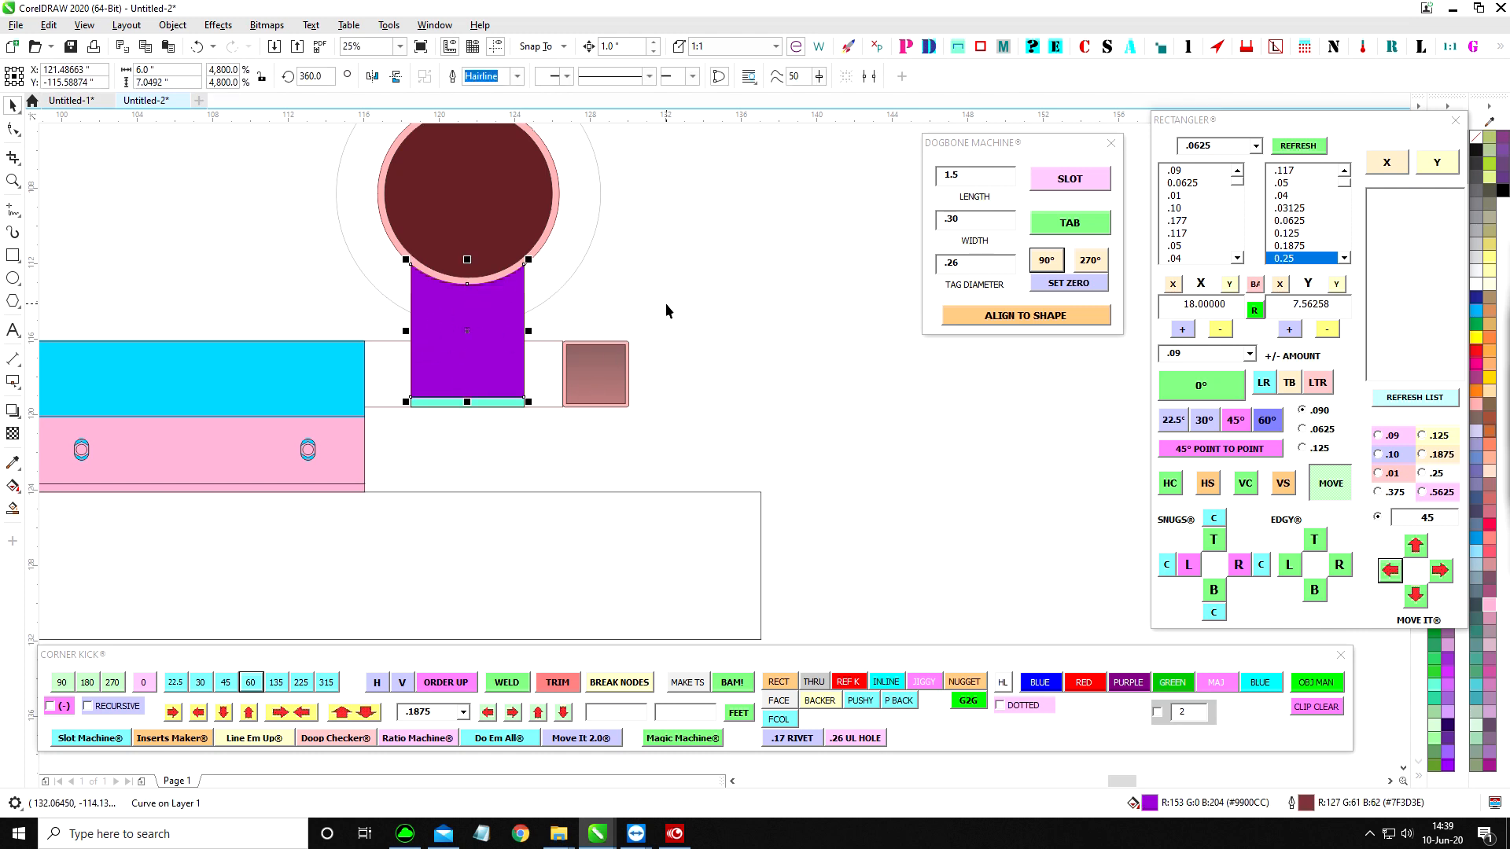
key("shift+Page_Down")
scroll(499, 334, "down", 1)
left_click(489, 390)
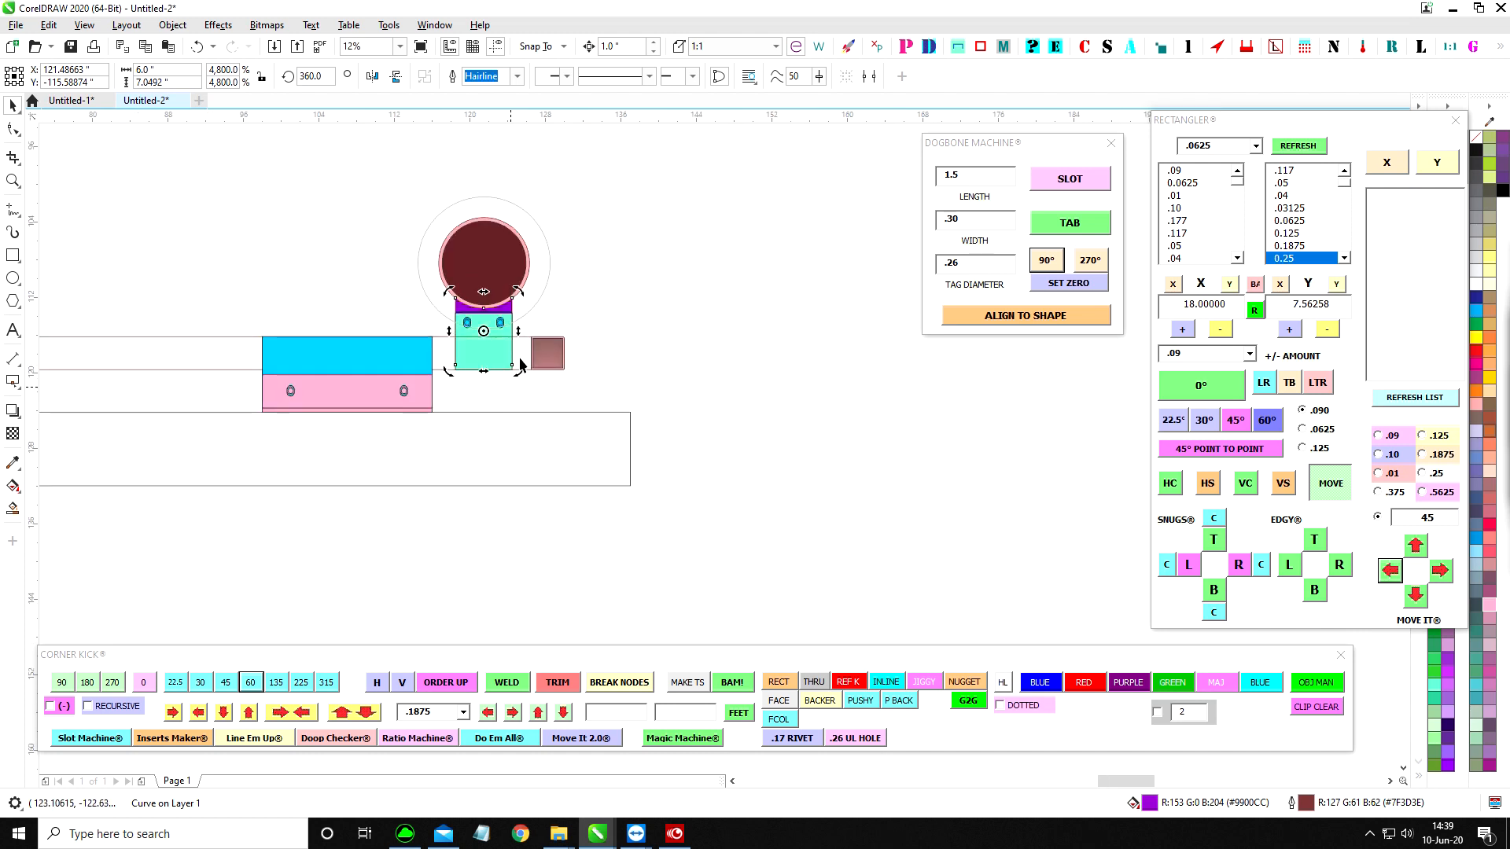
left_click(570, 316)
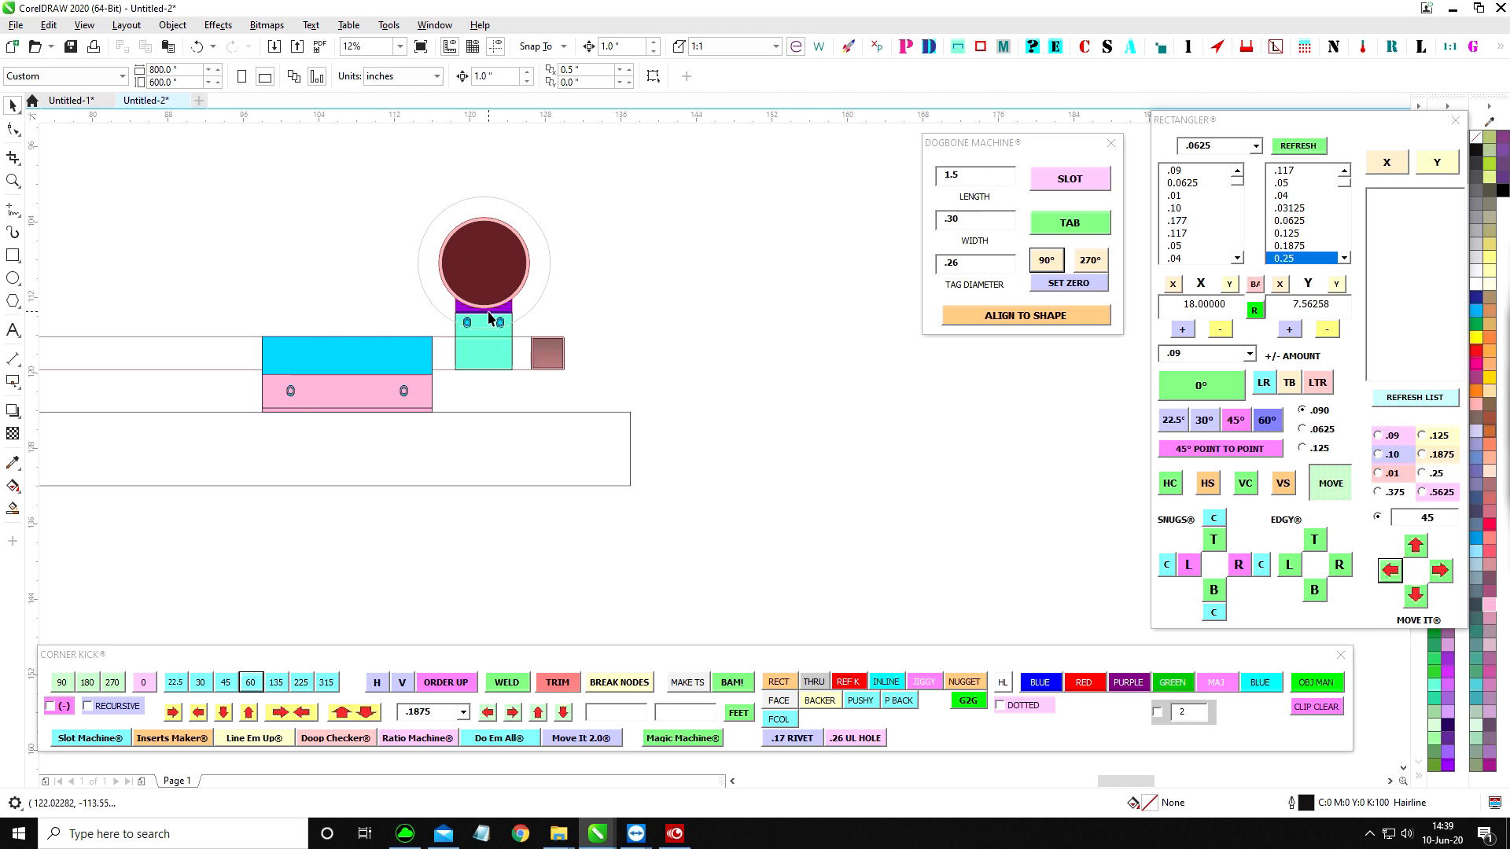
Inspect the blue plate behind the pink plate near the right post.
left_click(394, 351)
key("Escape")
left_click(400, 346)
left_click(490, 390)
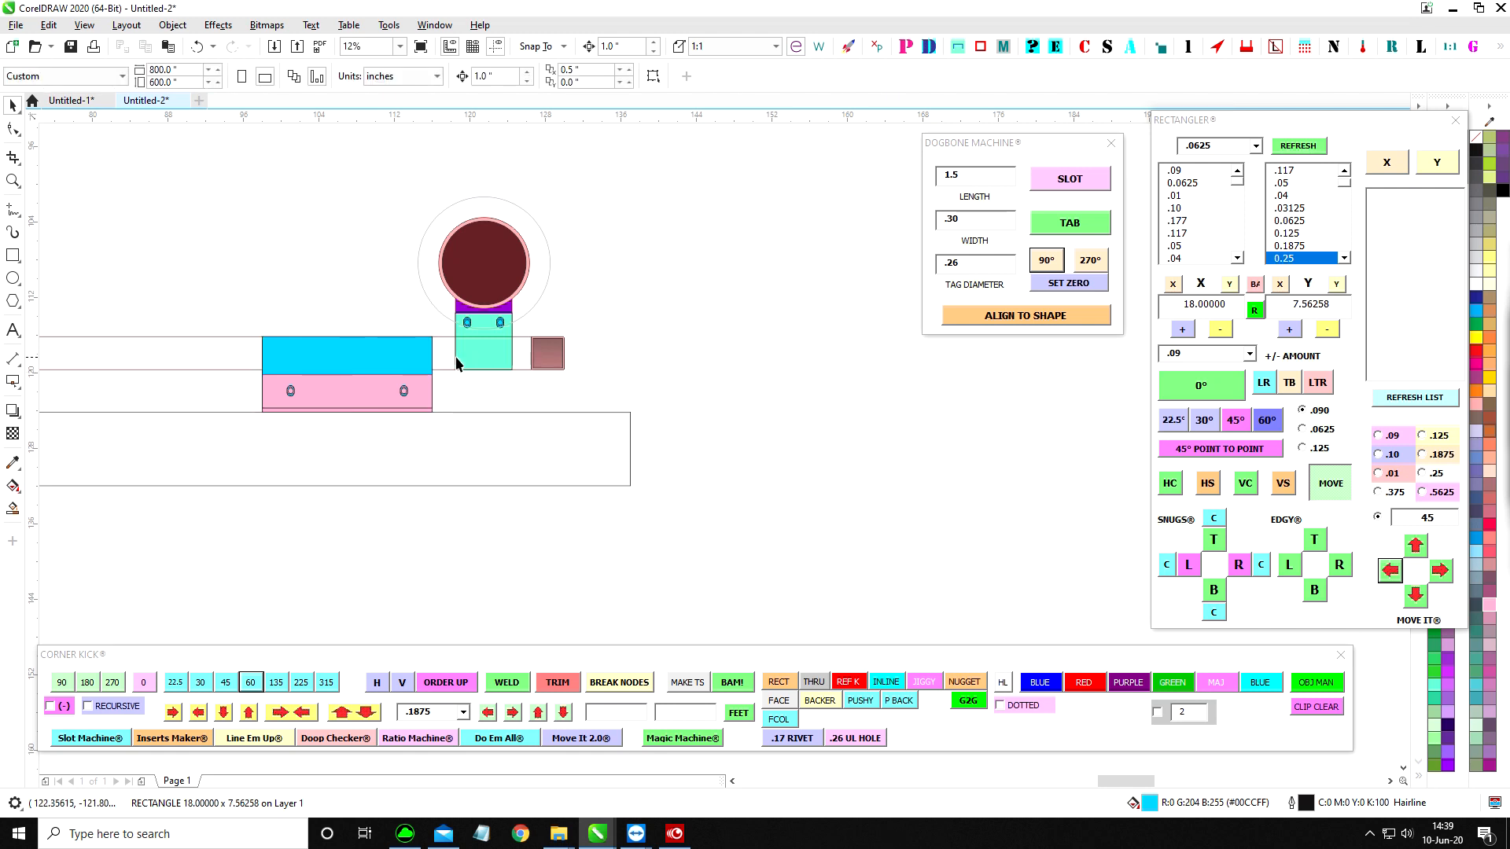
left_click(288, 357)
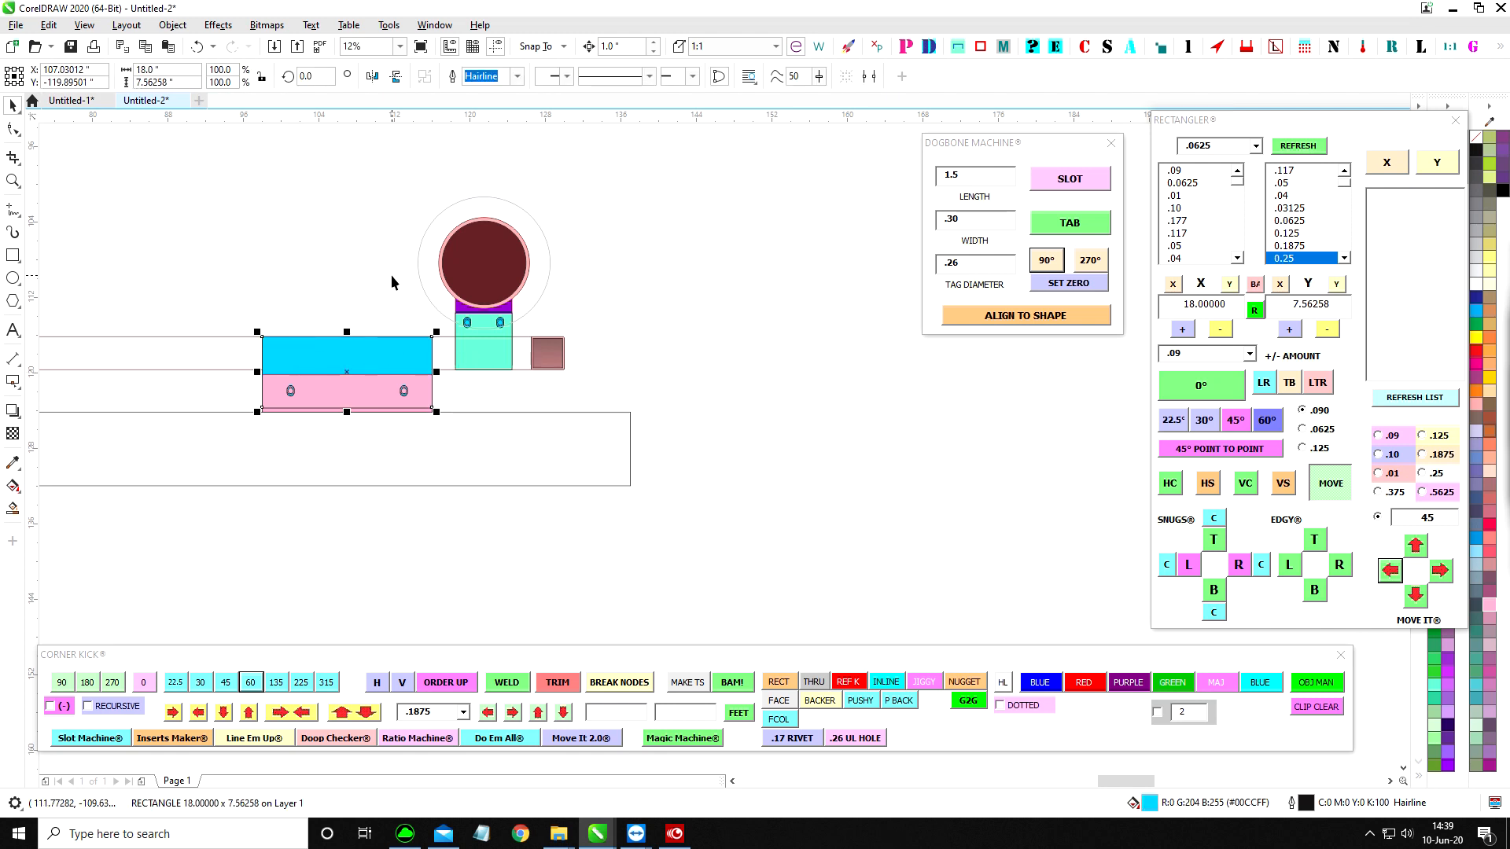
key("Left")
key("Left")
key("Right")
key("Right")
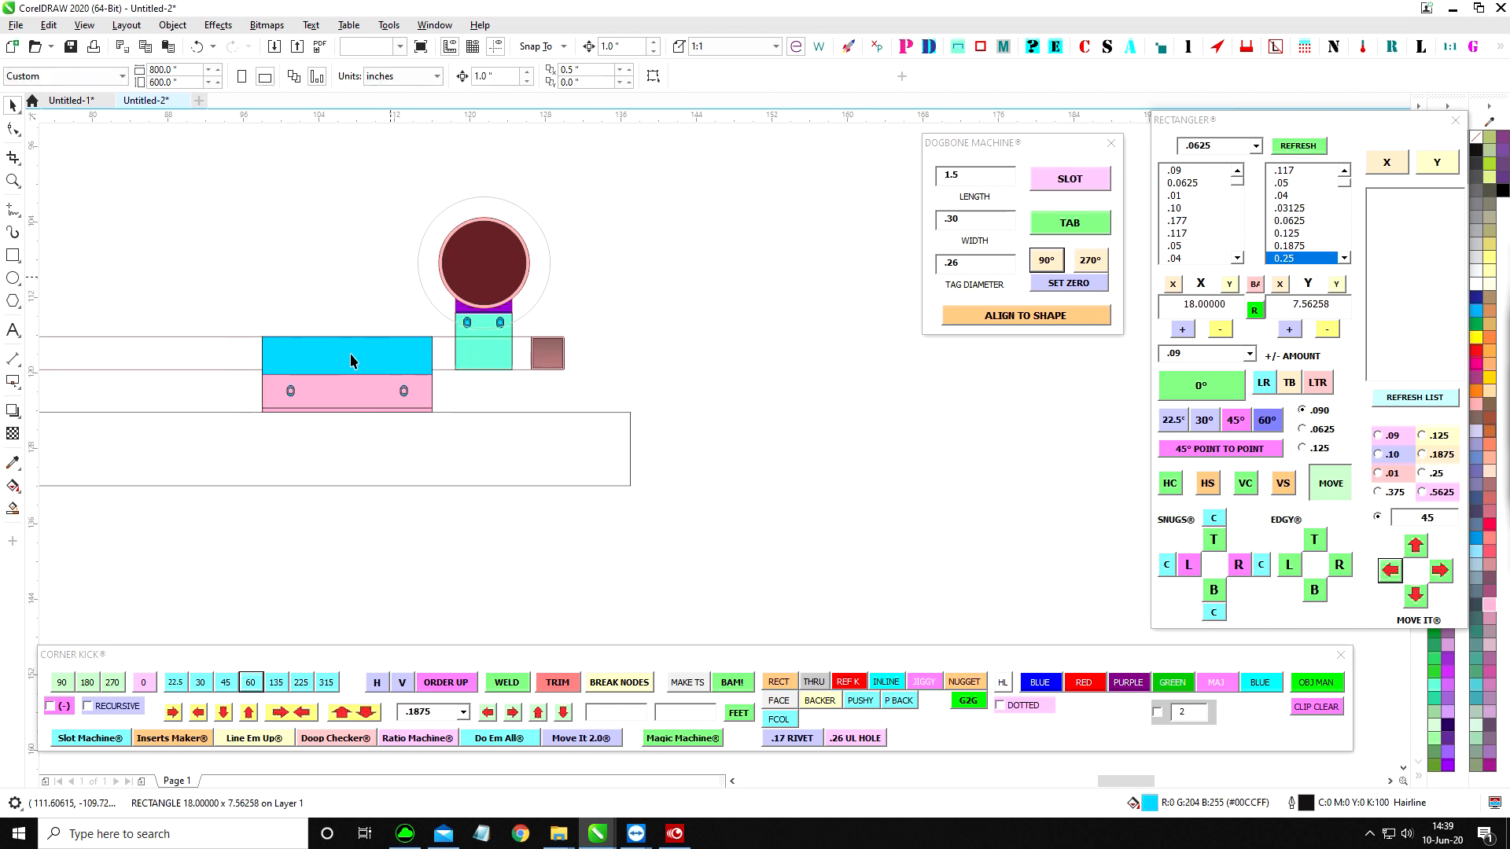
Check the blue and pink mounting plates against the long rectangle below the horizontal tube.
left_click_drag(275, 309, 415, 417)
left_click(347, 312)
left_click(346, 395)
left_click_drag(468, 518, 247, 365)
left_click(325, 443)
left_click(337, 400)
left_click(505, 423)
scroll(582, 542, "down", 1)
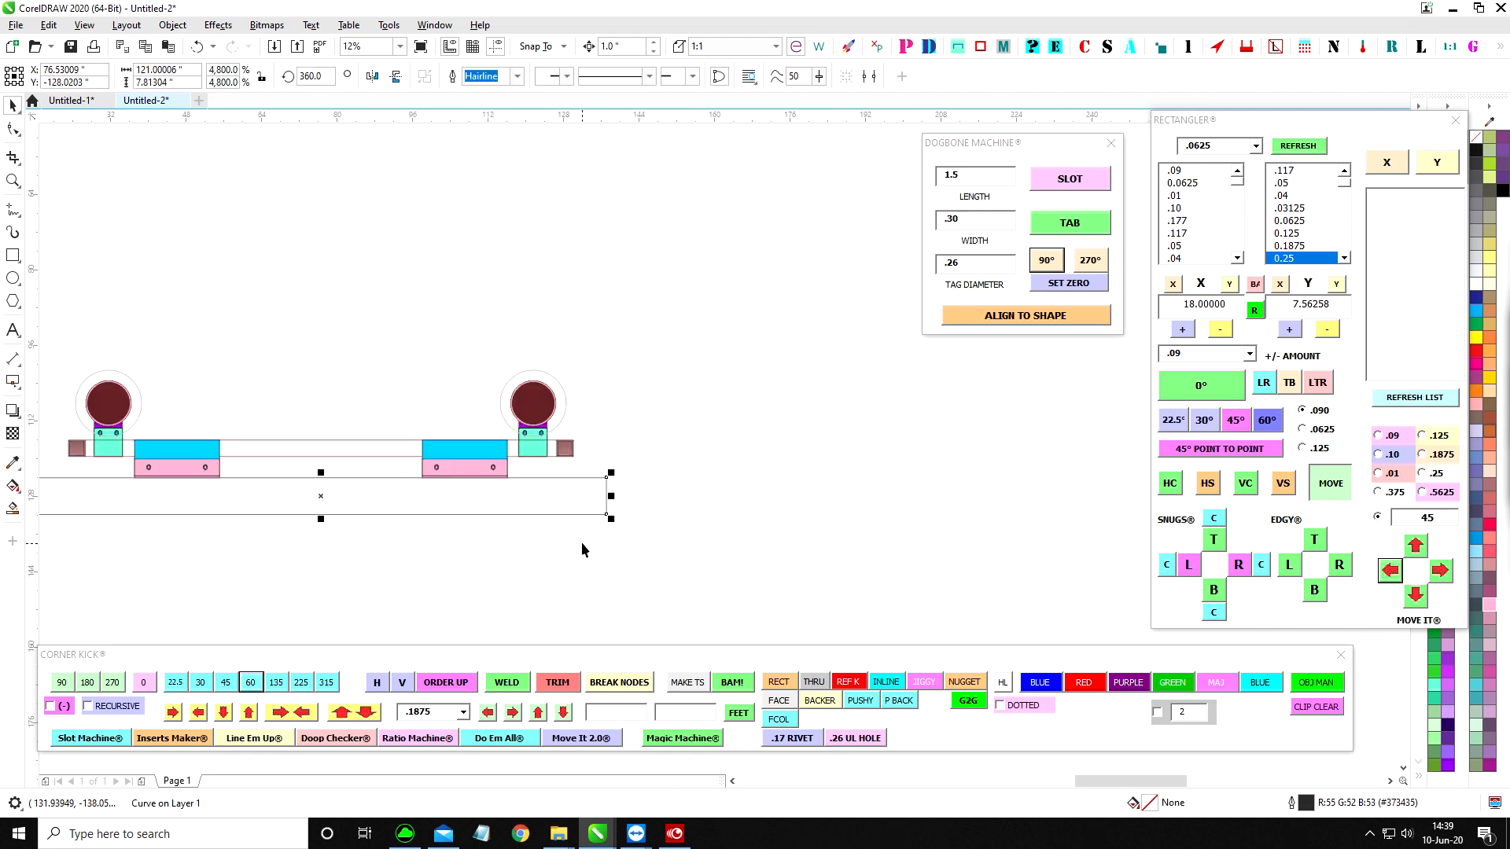
left_click(420, 385)
scroll(537, 420, "up", 1)
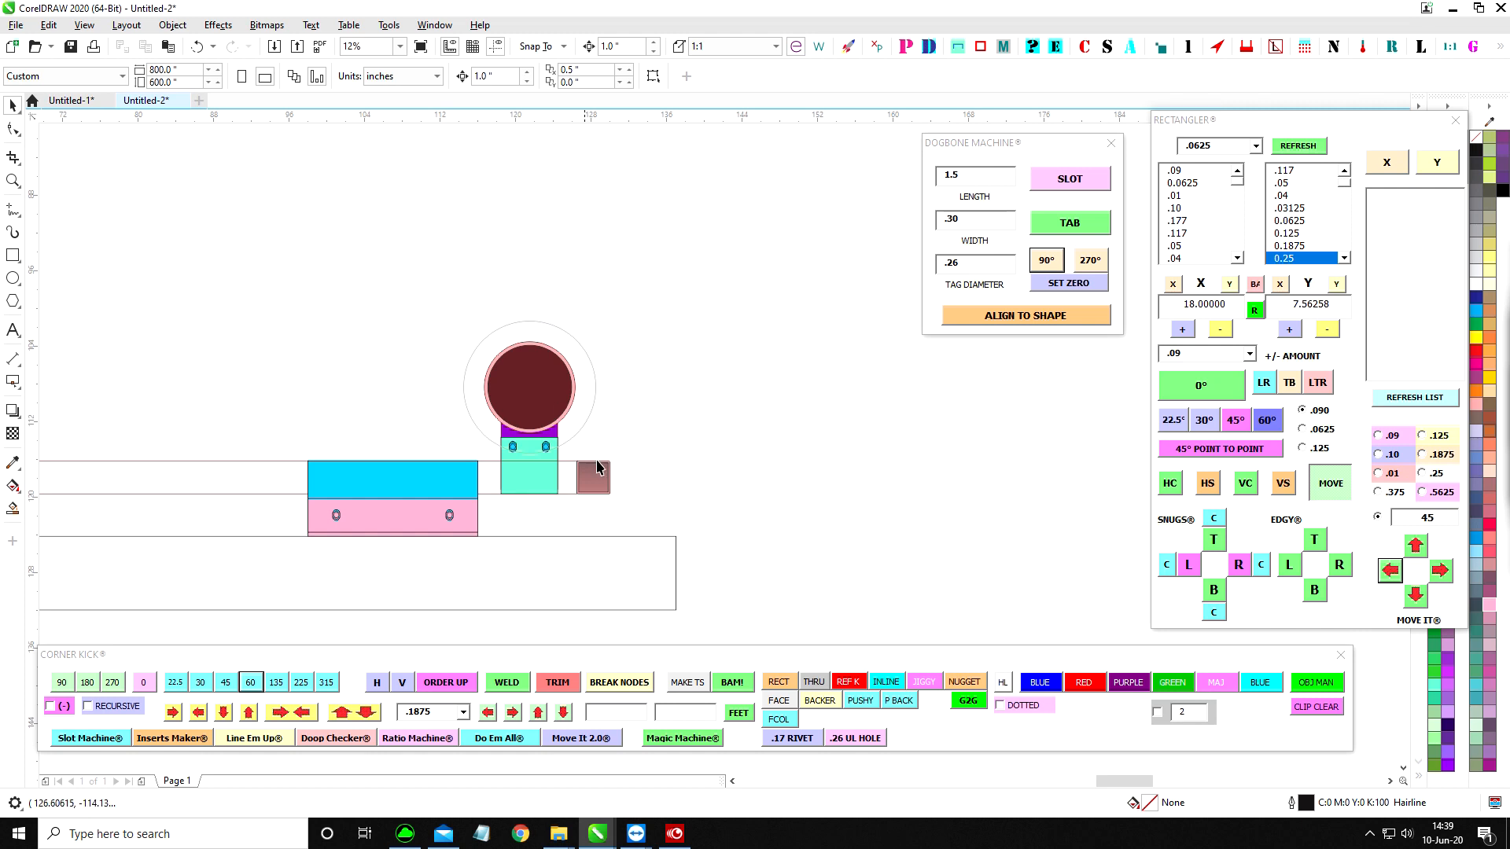
Group all parts of the horizontal side assembly into a single object.
scroll(719, 489, "down", 2)
left_click_drag(300, 355, 803, 564)
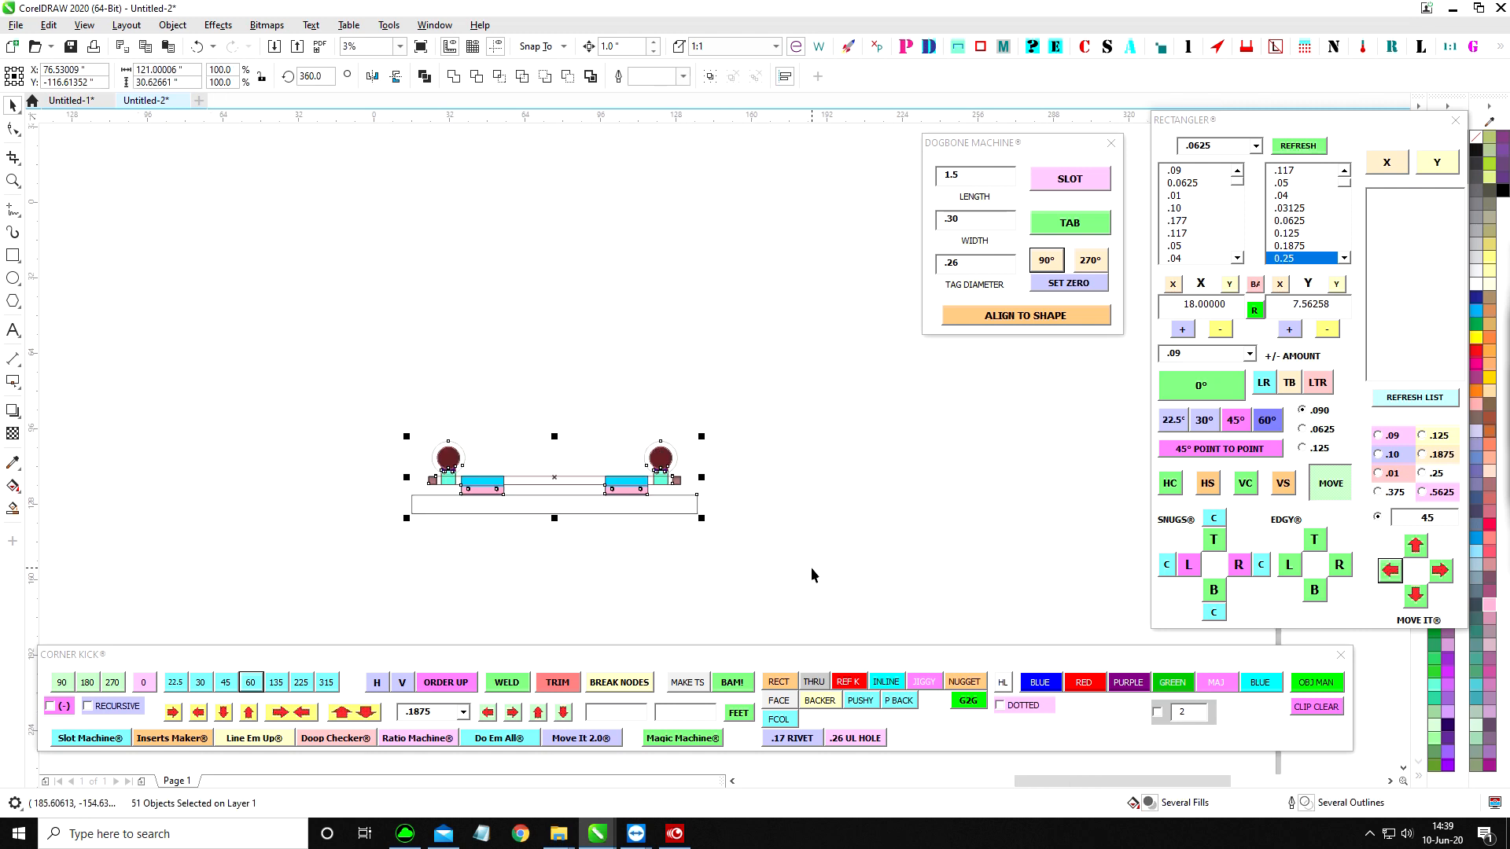
key("ctrl+g")
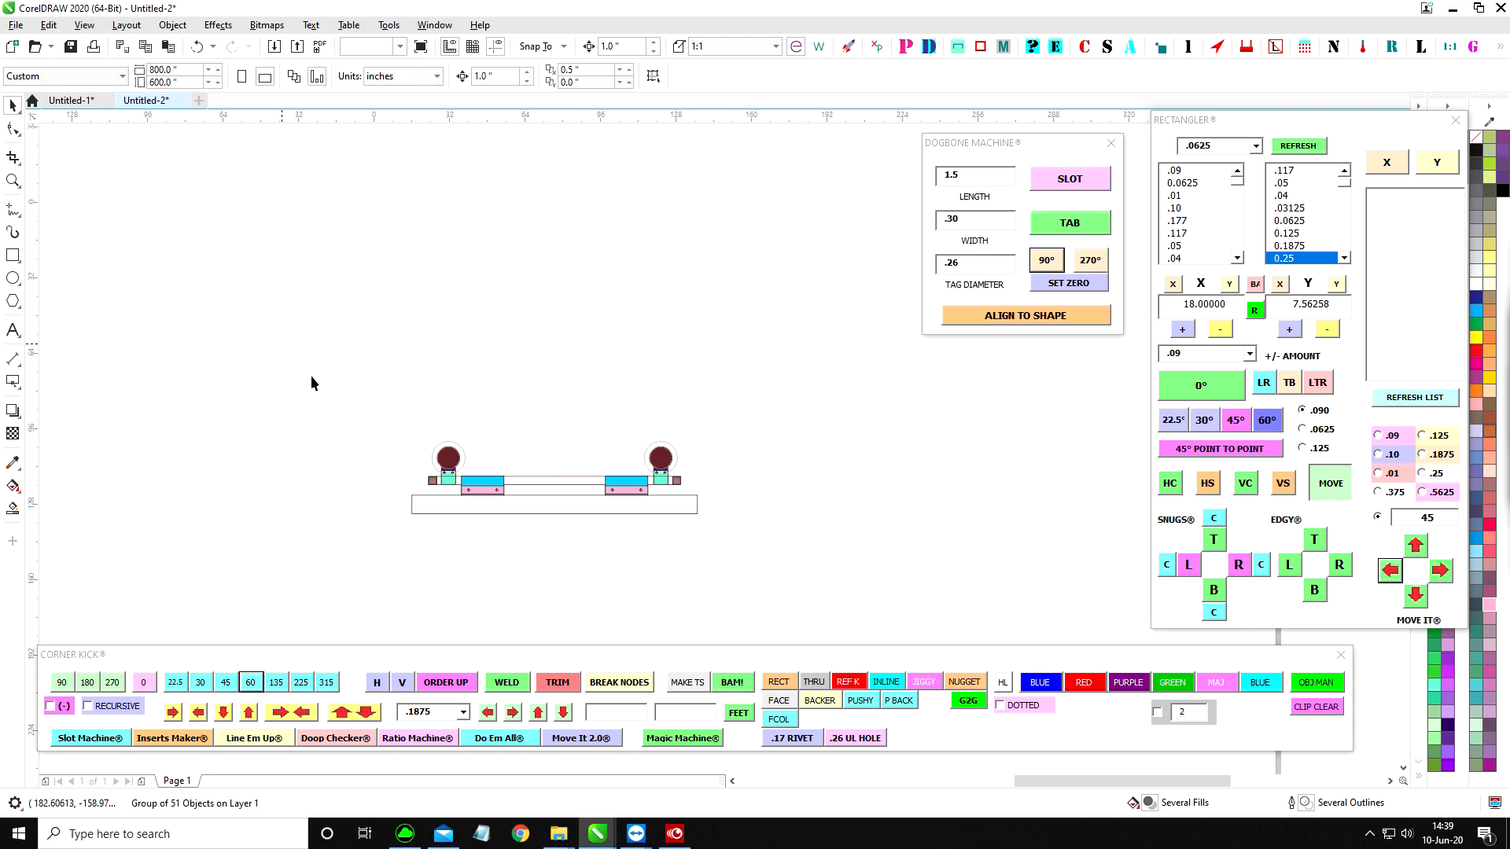
Add a vertically mirrored copy of the group rotated 60°, with its lower post centred on the original's left post.
key("ctrl+v")
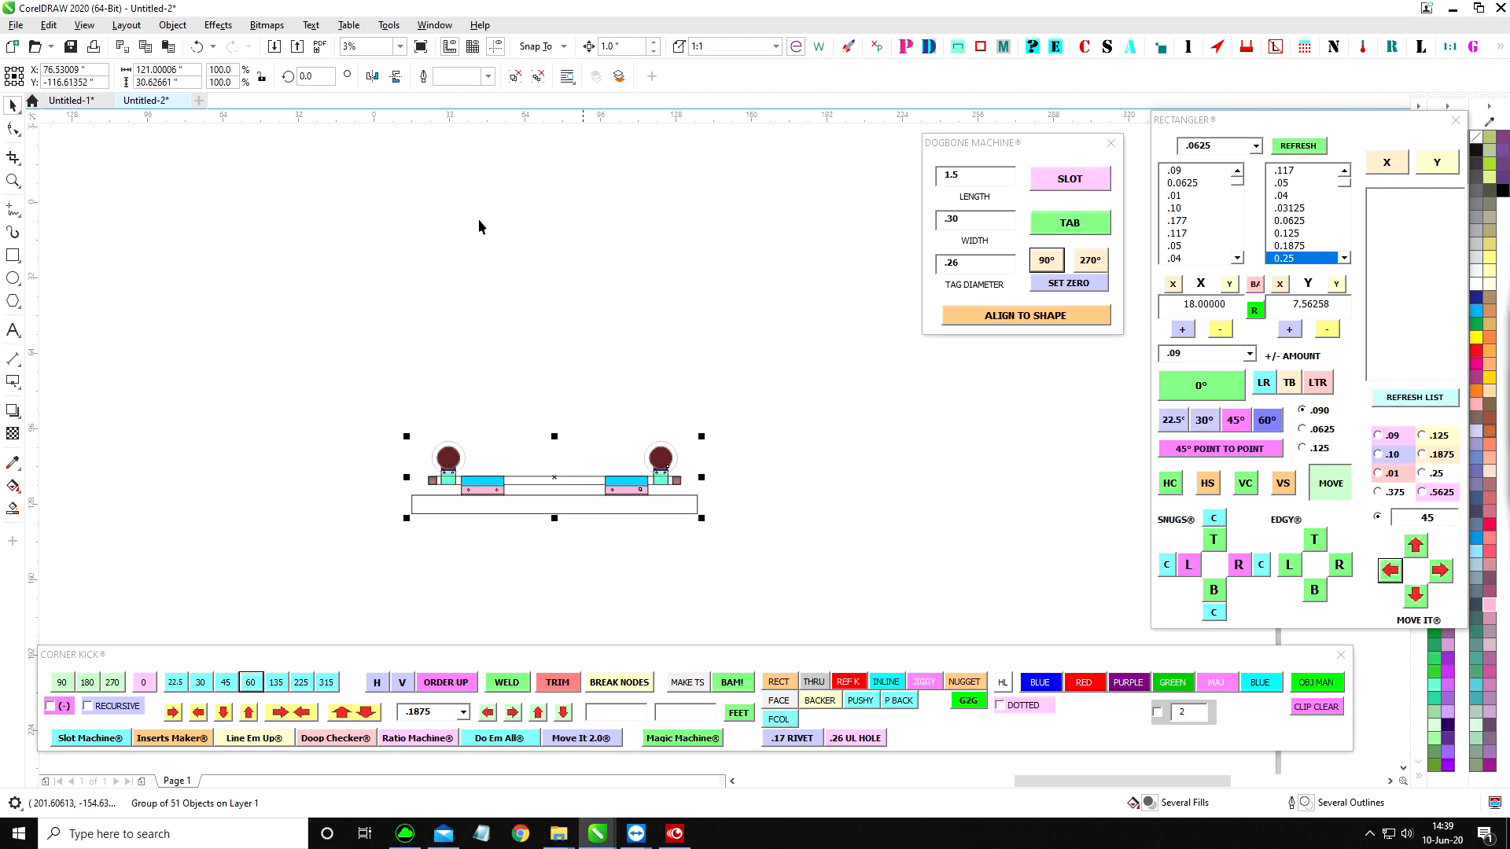
left_click(396, 77)
left_click(251, 683)
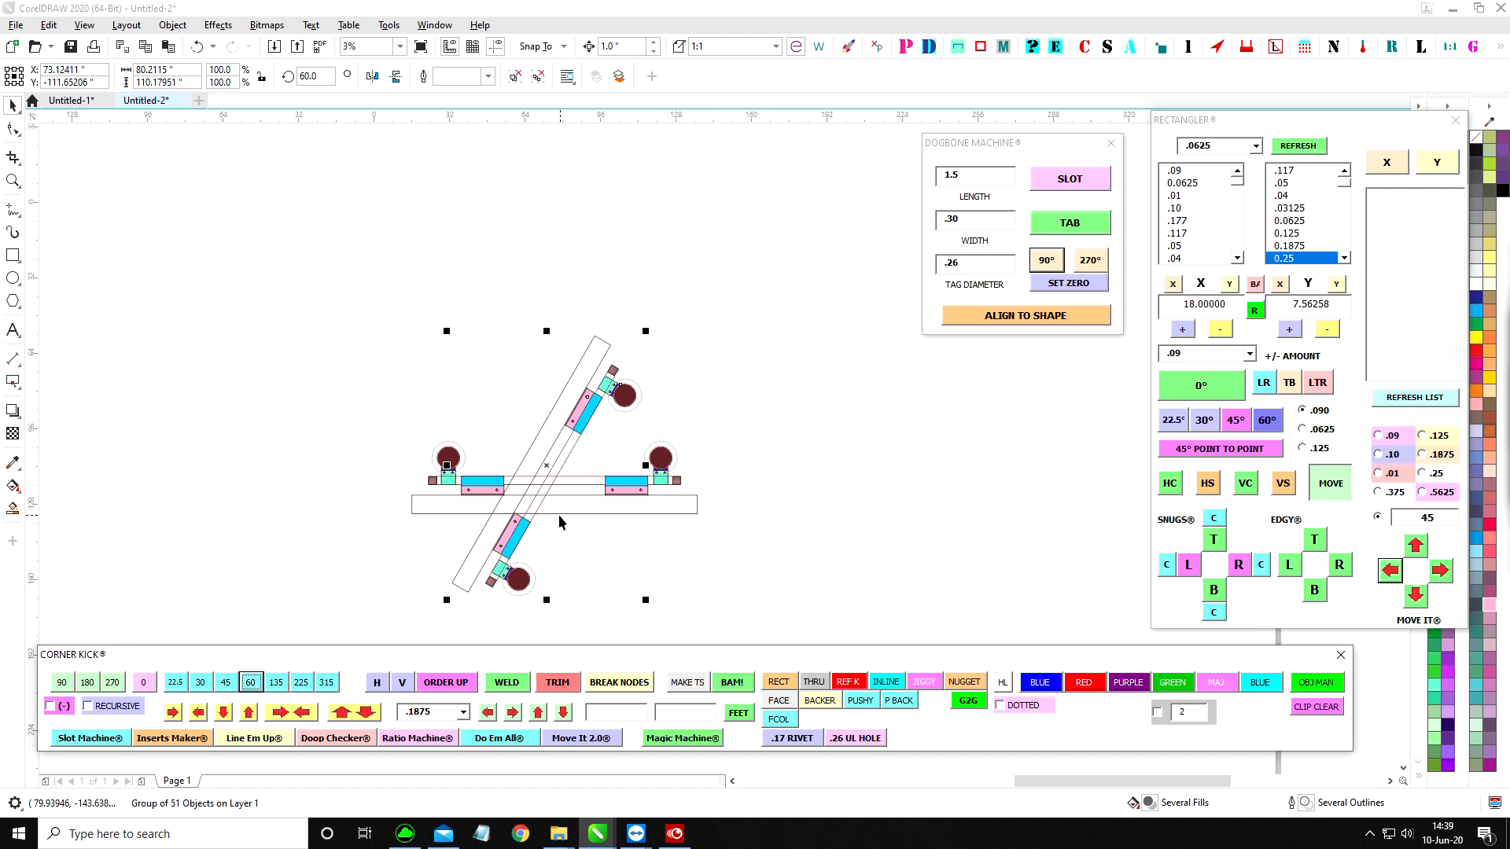
left_click_drag(414, 401, 448, 459)
scroll(474, 450, "up", 1)
left_click(535, 354)
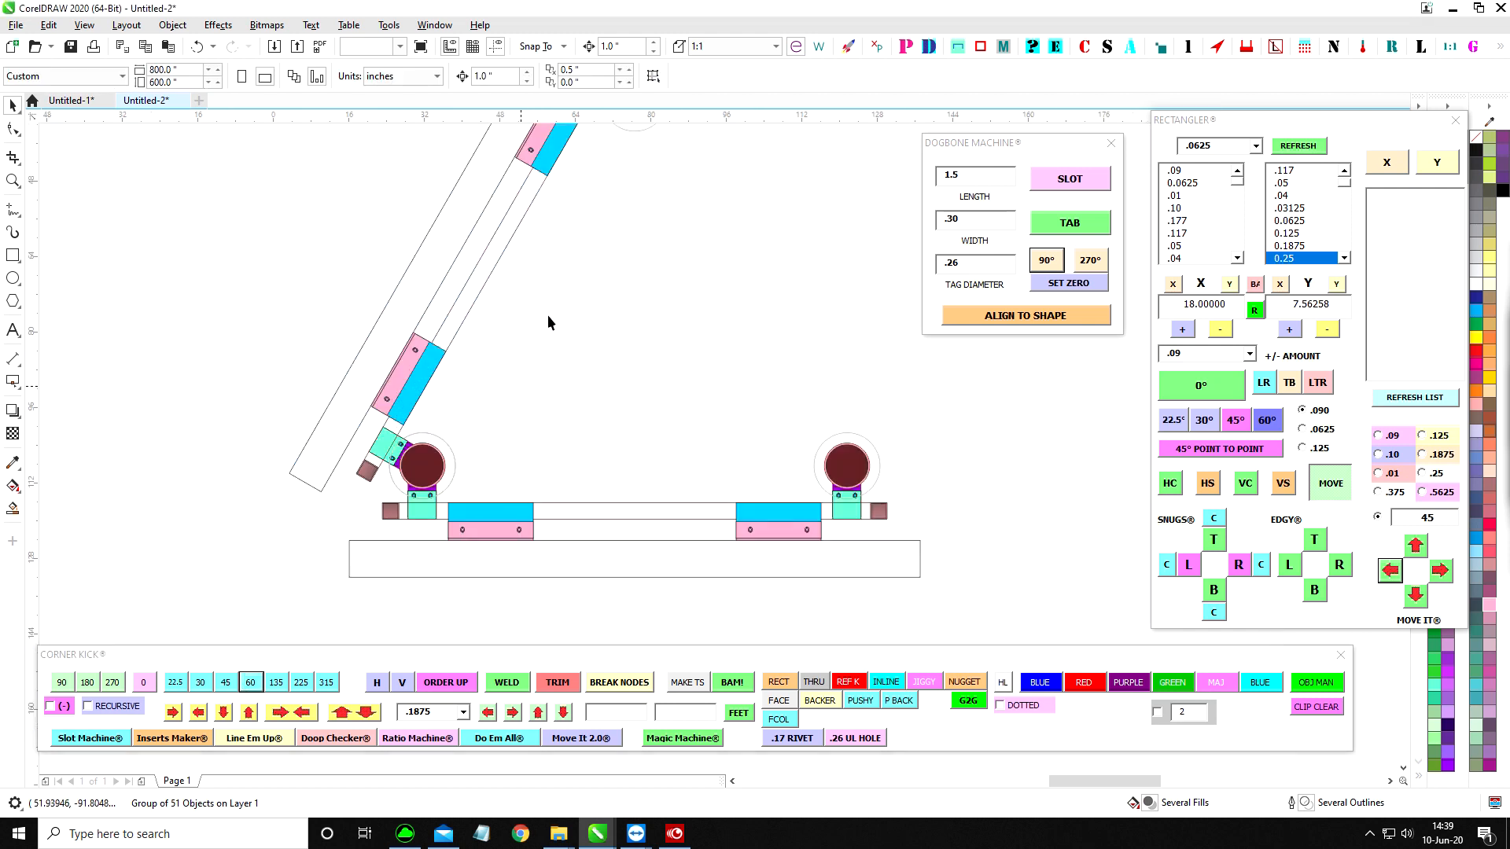
Mirror a copy of the angled side horizontally and snap its lower post onto the base's right post to close the triangle.
scroll(513, 272, "down", 1)
left_click(543, 204)
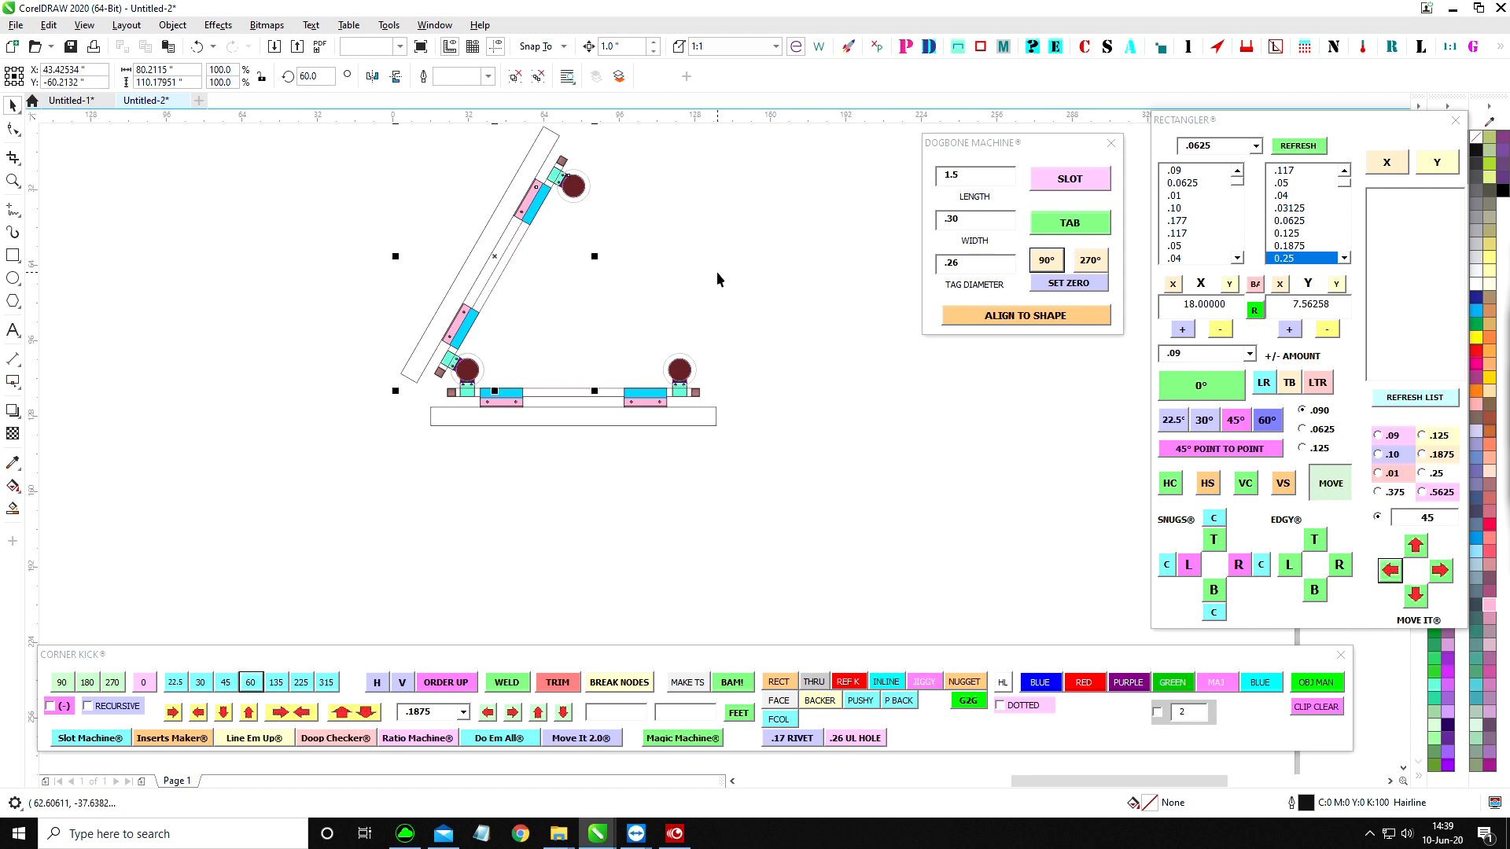
left_click(375, 77)
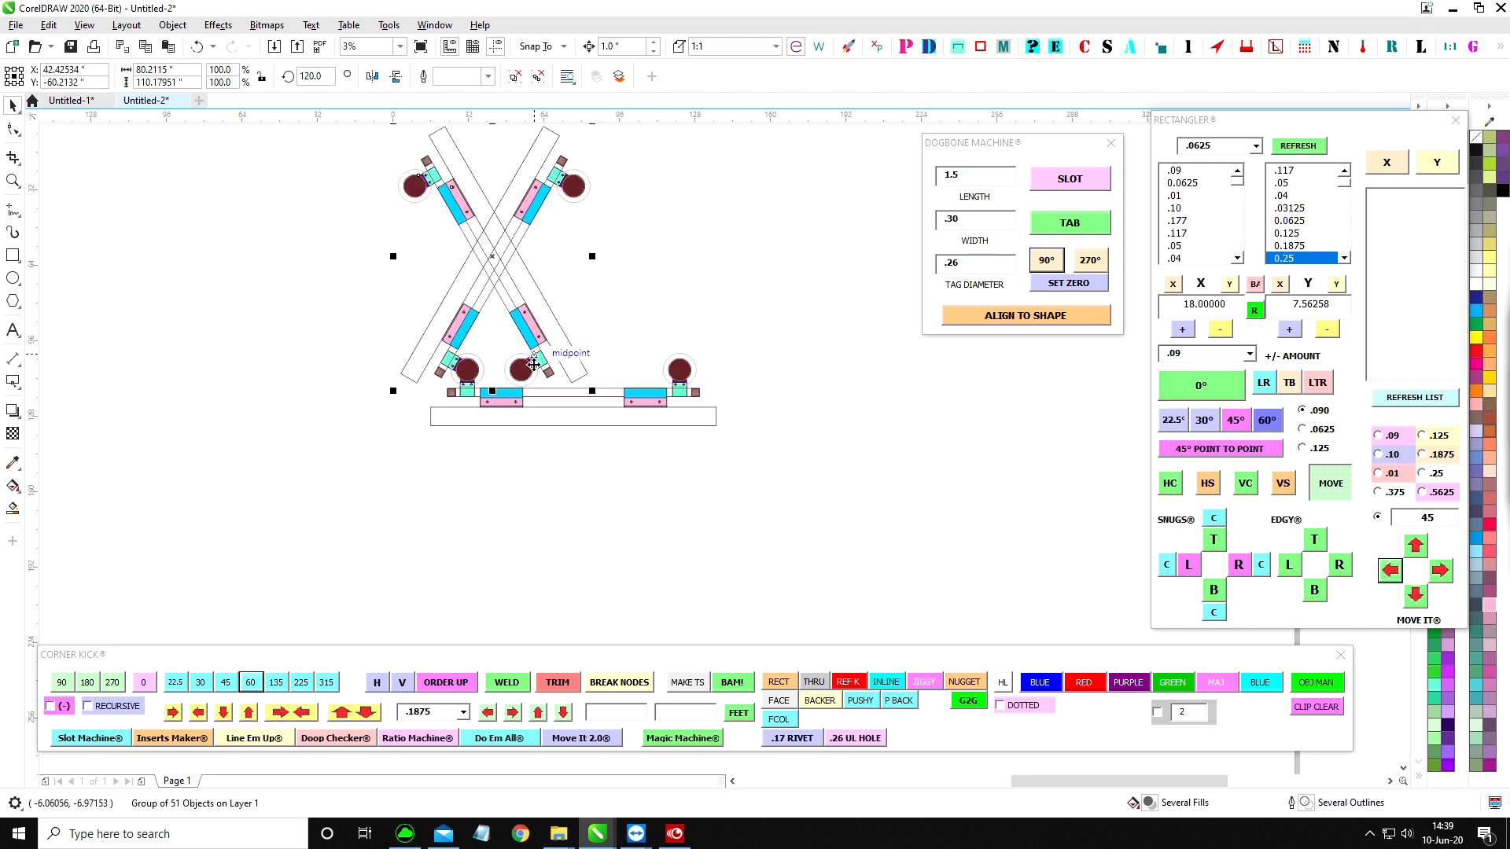
left_click_drag(520, 370, 680, 370)
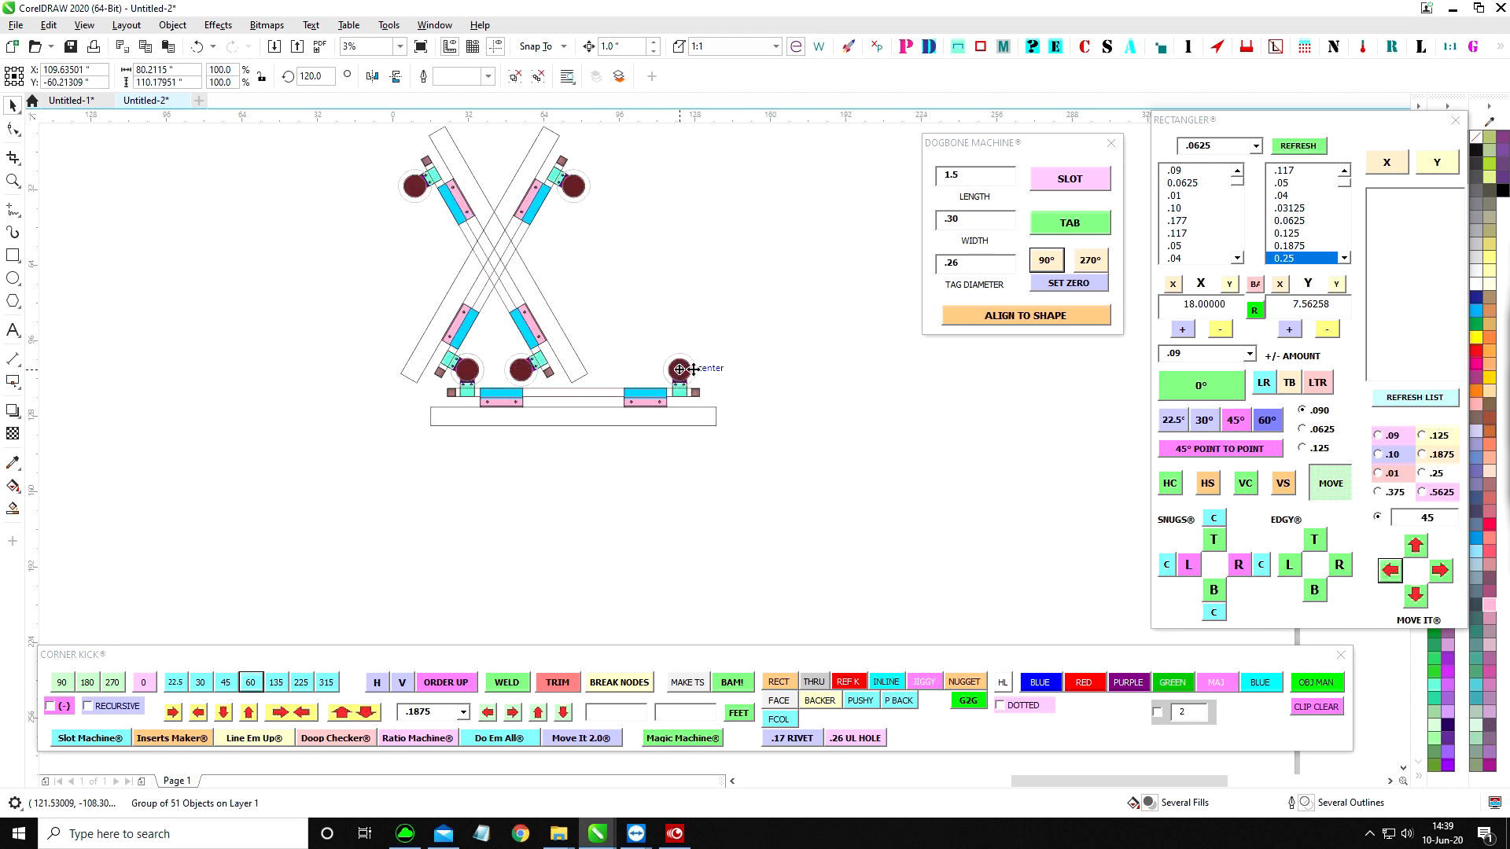
left_click(730, 199)
scroll(583, 187, "up", 1)
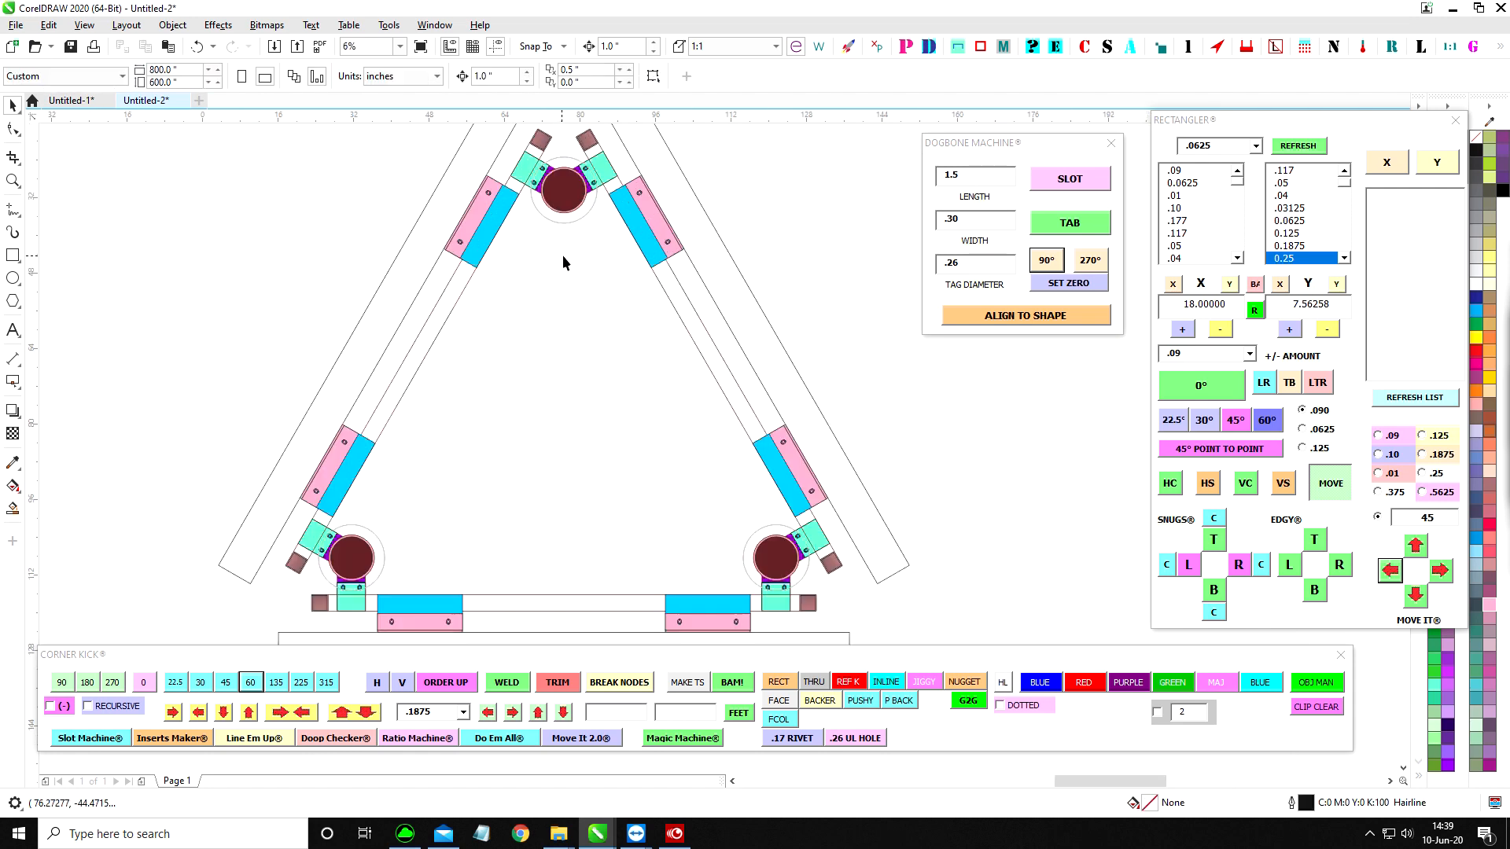
Measure the gap between the inner corners of the two angled panels at the apex with a temporary rectangle, and delete it.
scroll(563, 256, "down", 1)
scroll(570, 183, "up", 2)
scroll(565, 181, "down", 1)
scroll(543, 189, "up", 2)
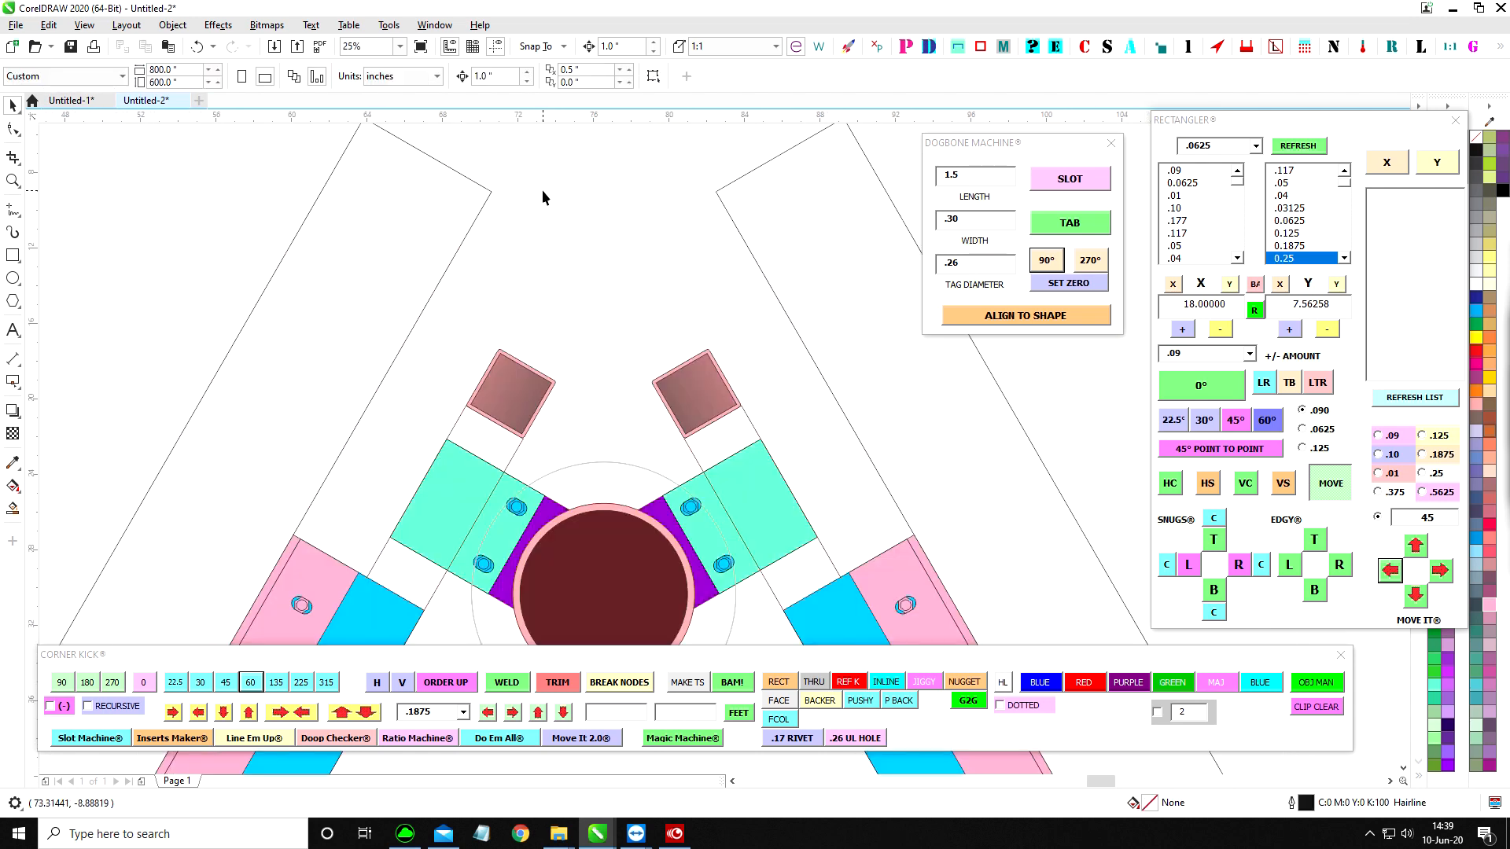
left_click(13, 255)
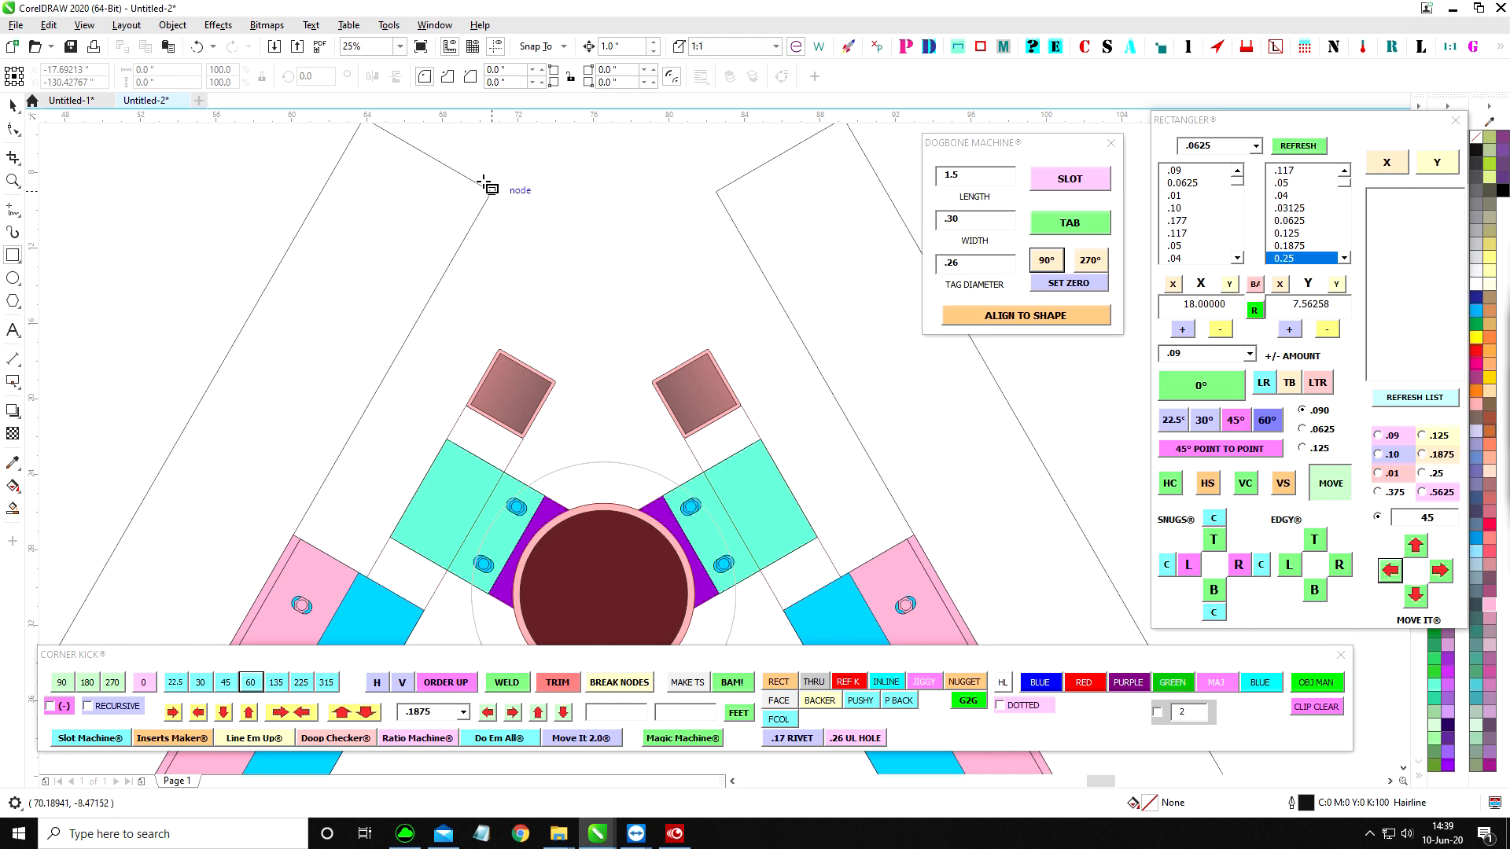
mouse_move(488, 191)
left_mouse_down()
mouse_move(632, 288)
mouse_move(717, 191)
left_mouse_up()
left_click(13, 105)
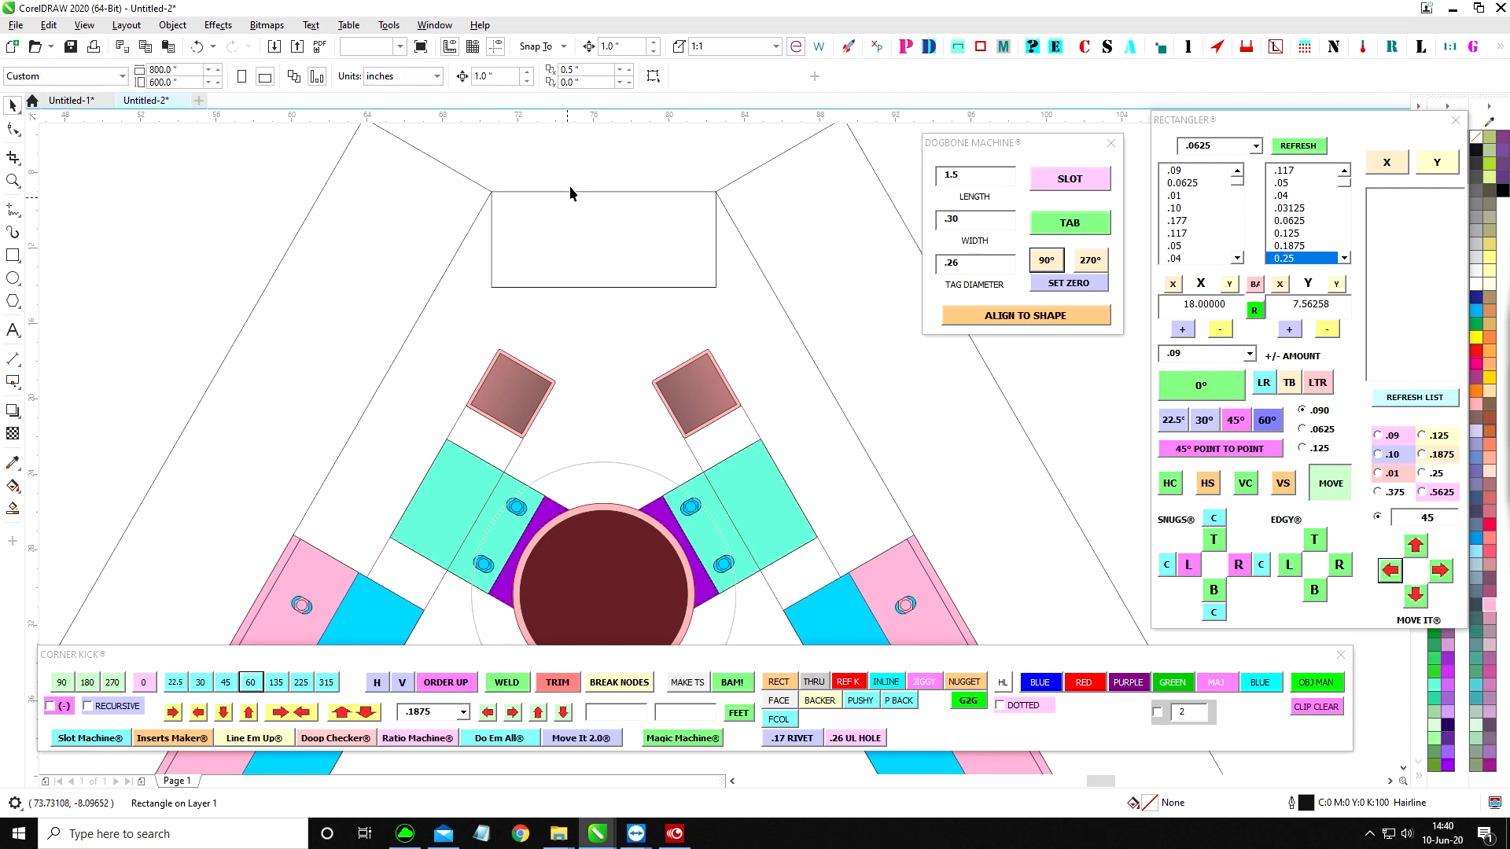
key("Delete")
Measure the depth of the purple plate between the lower-left post and its teal bracket with a temporary rectangle, and delete it.
scroll(560, 364, "down", 1)
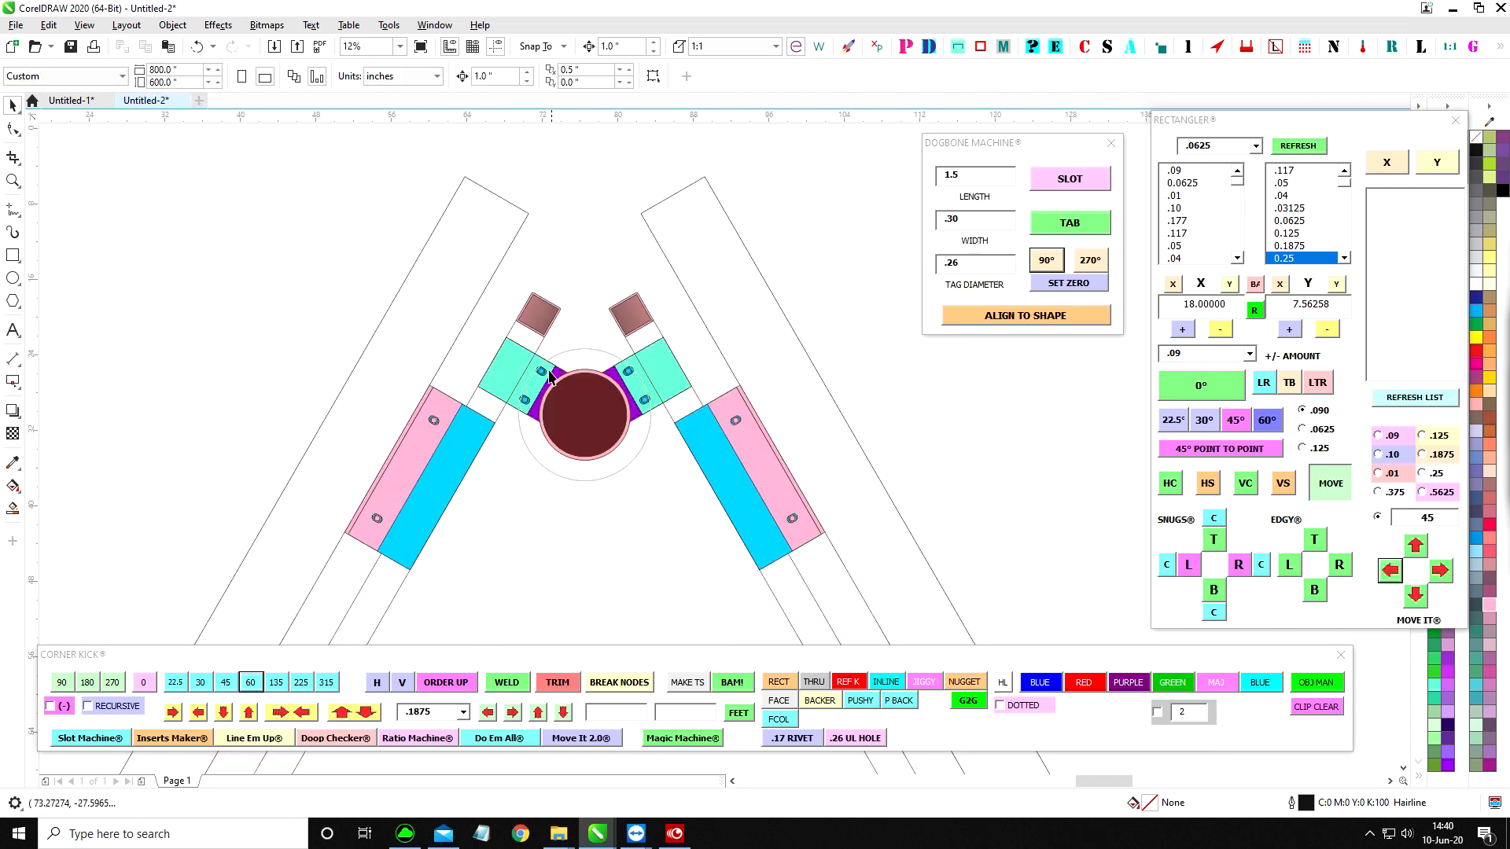
scroll(547, 399, "up", 1)
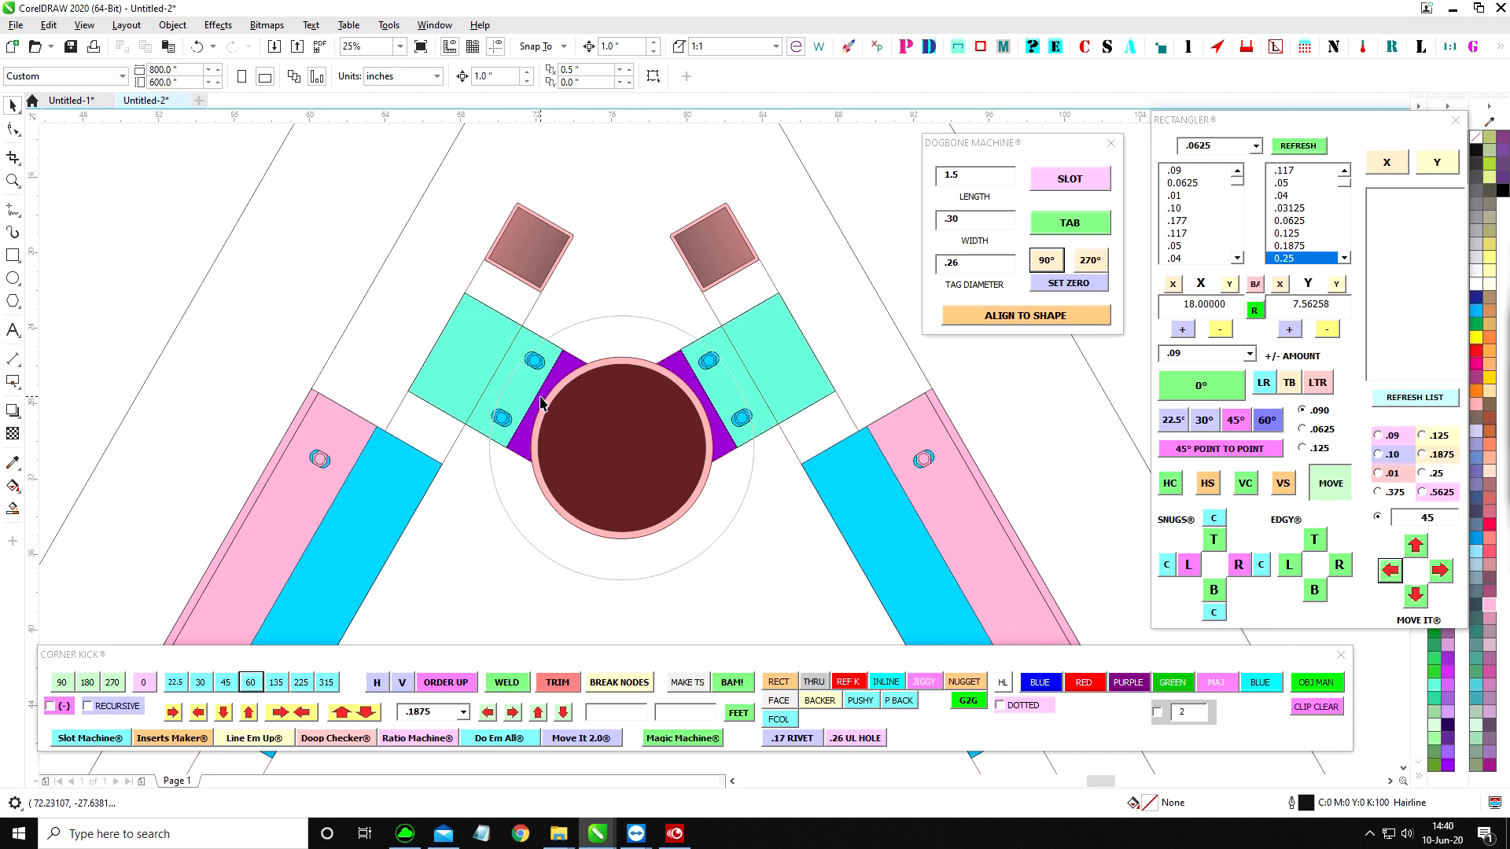
scroll(540, 403, "down", 3)
scroll(478, 535, "up", 2)
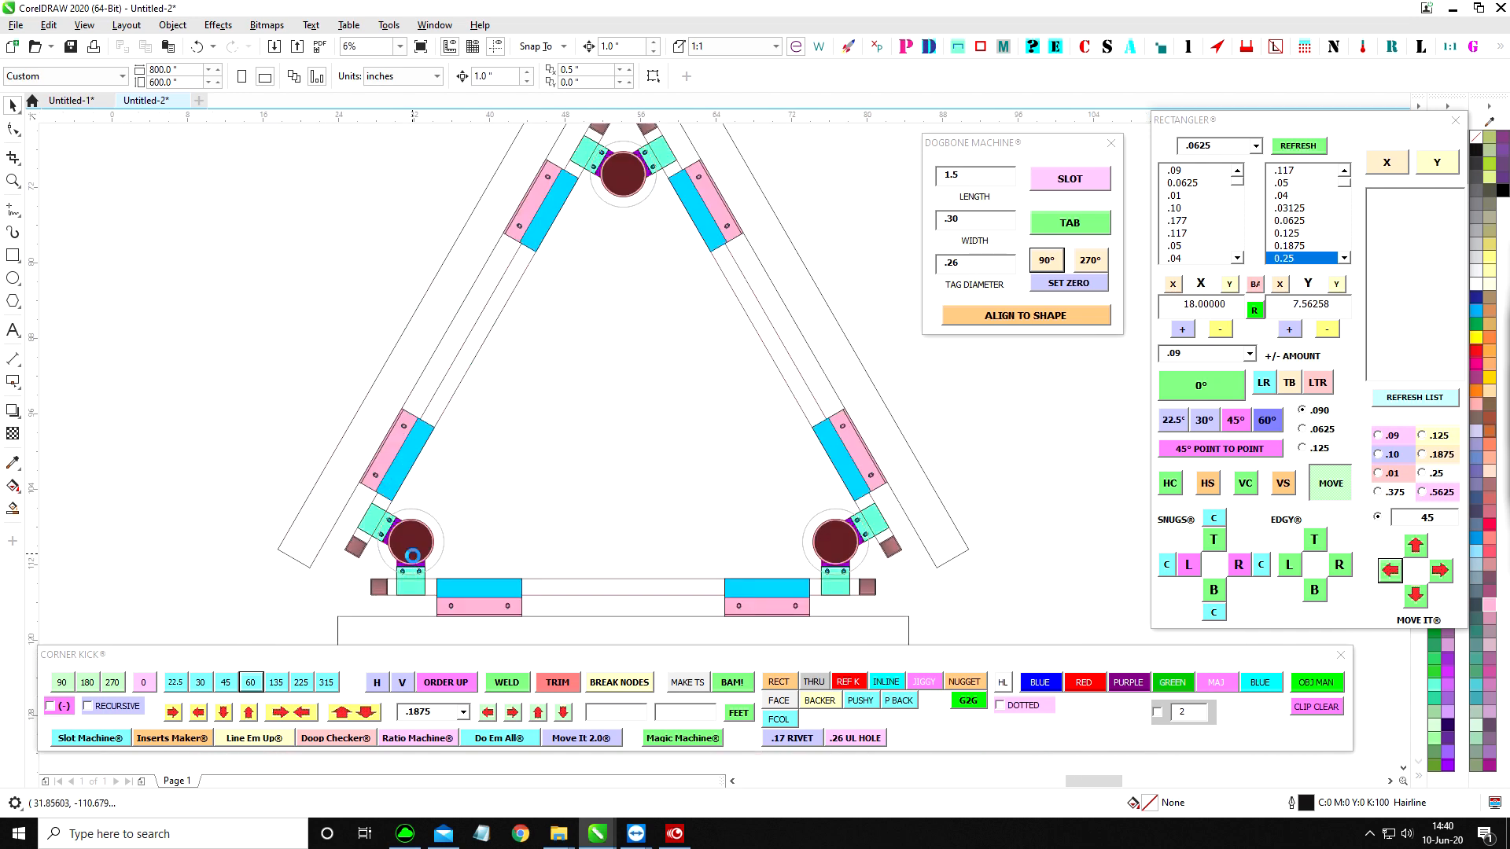
scroll(417, 574, "up", 3)
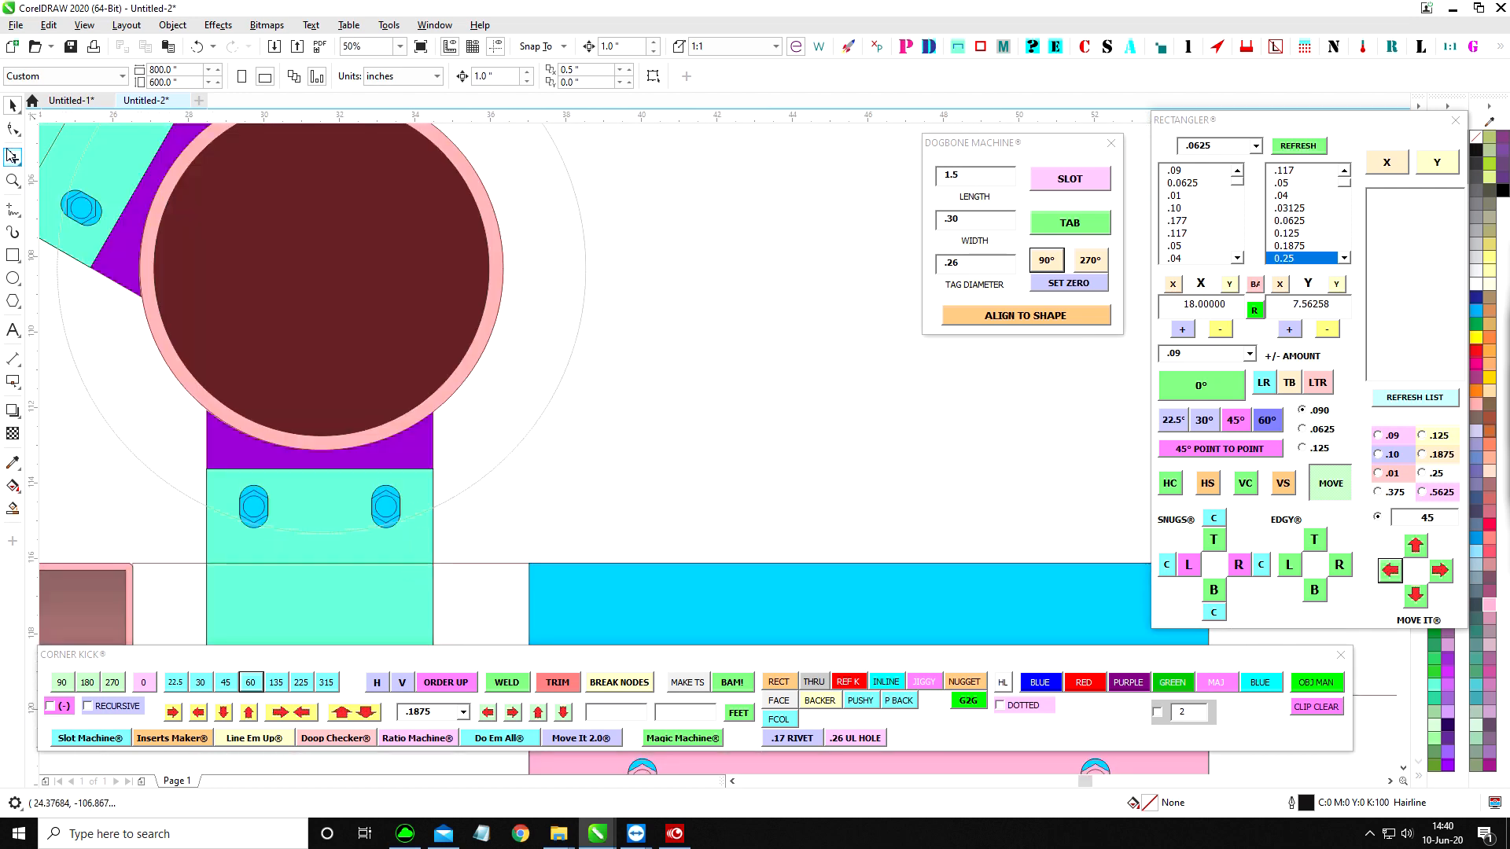
left_click(475, 353)
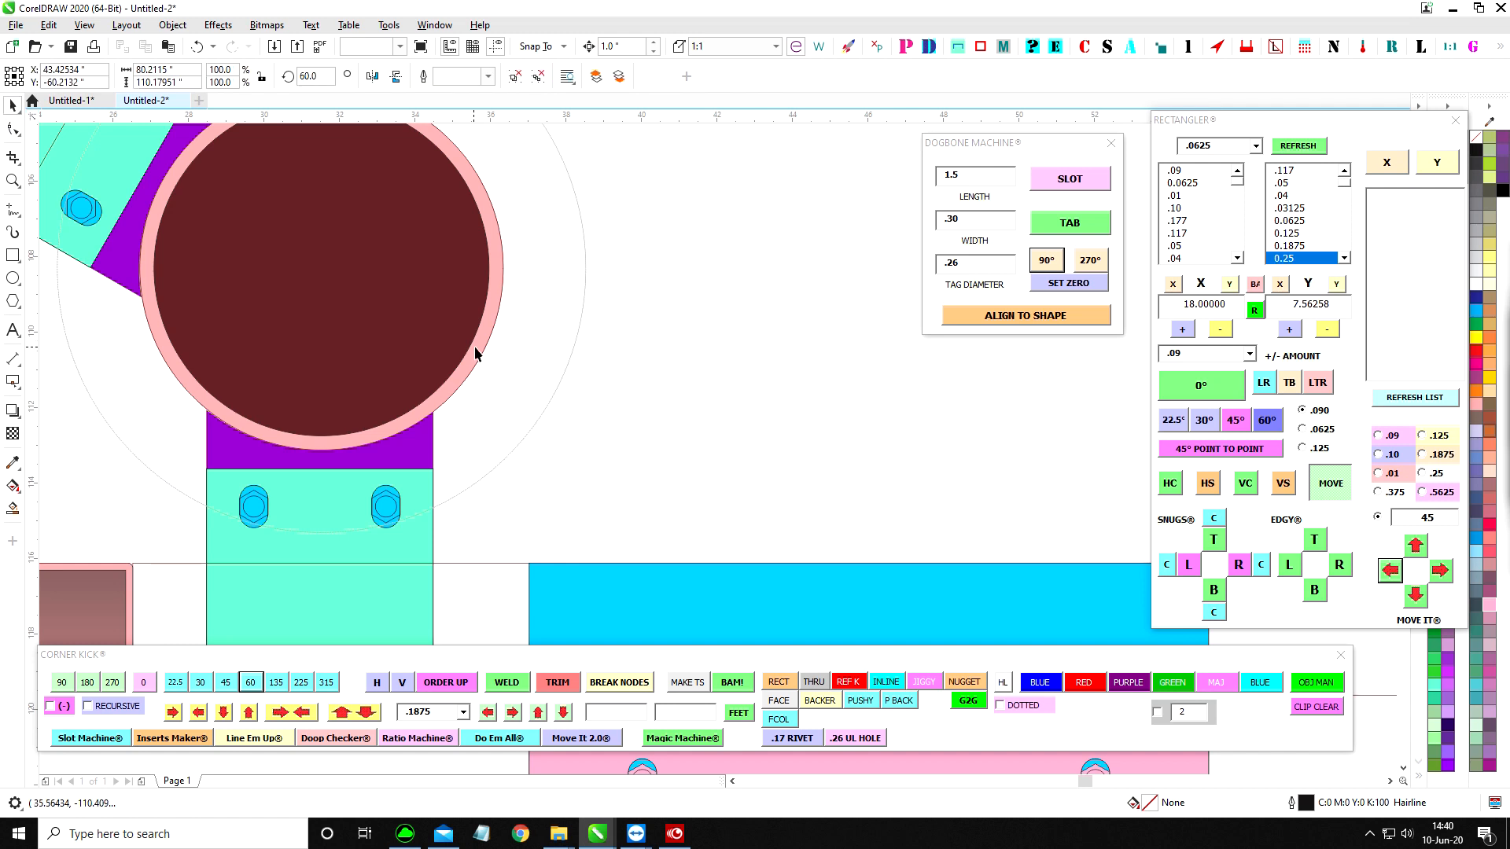
left_click(13, 254)
left_click_drag(311, 445, 374, 474)
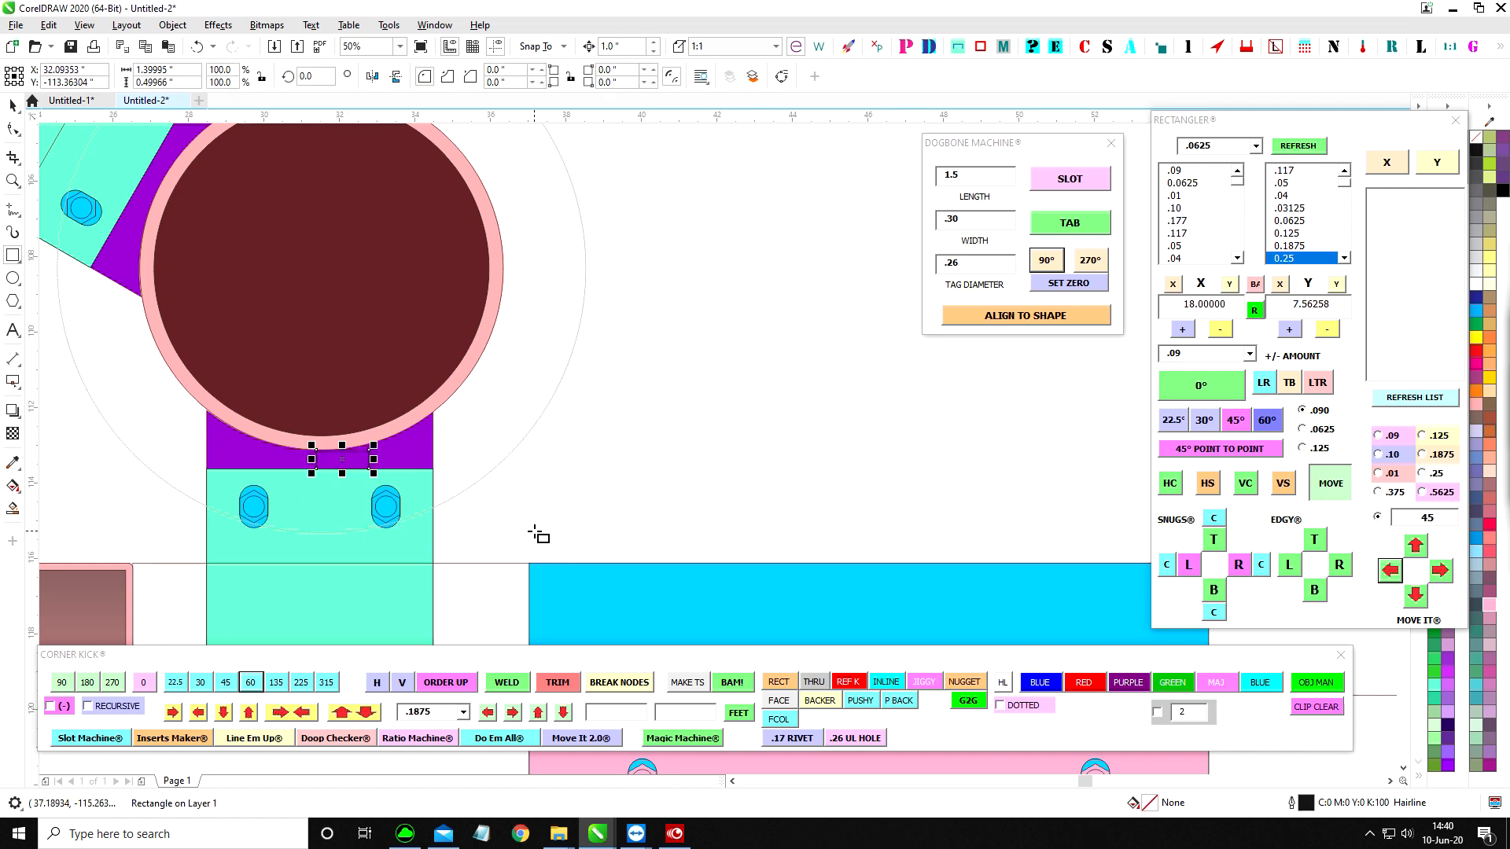
key("Delete")
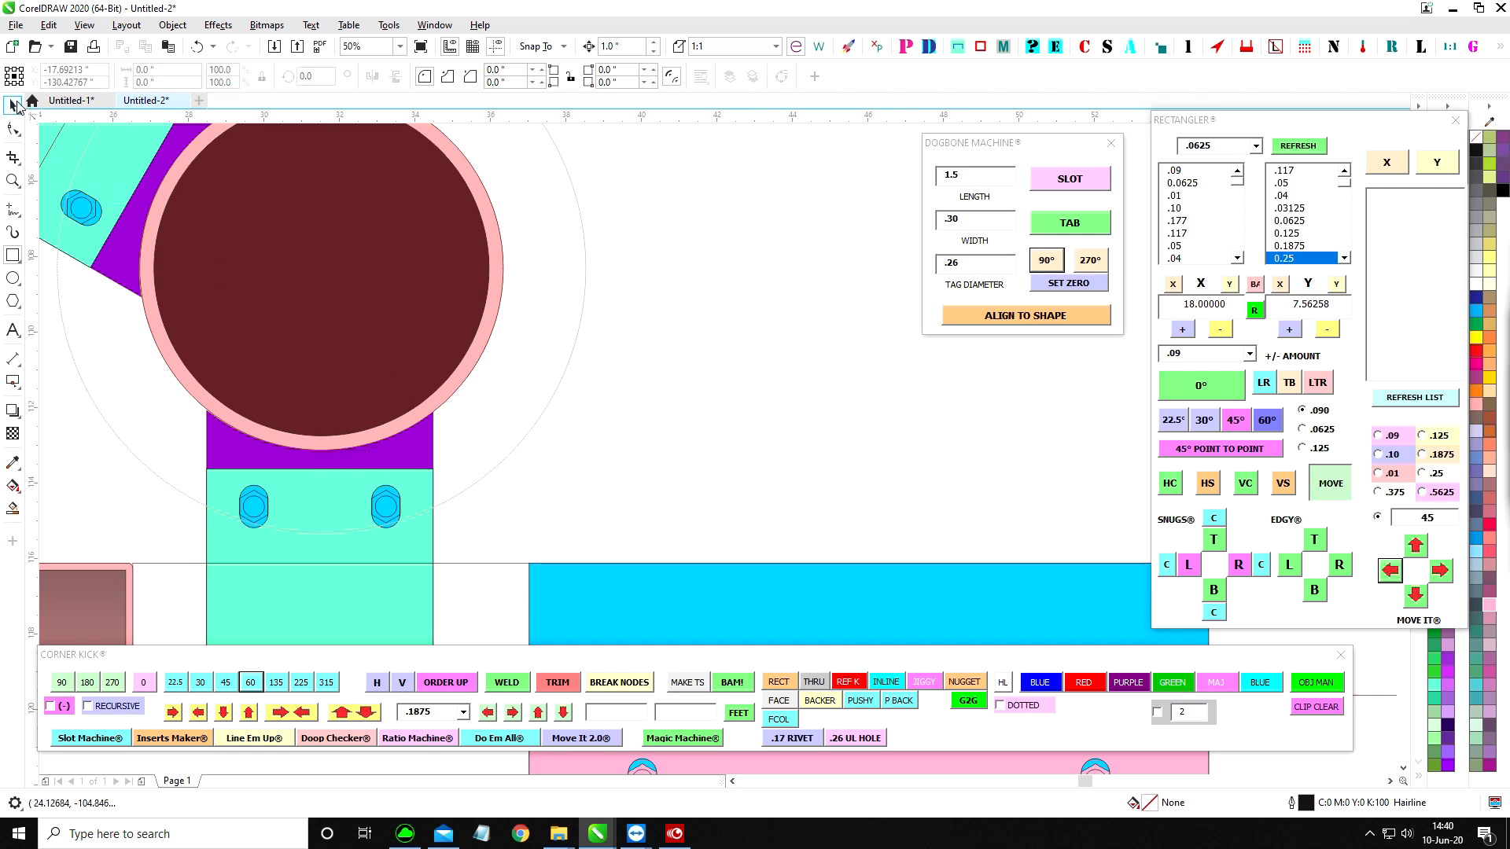
left_click(15, 107)
Examine the slotted pink and blue mounting plates and teal brackets along the base side, from the left post to the right one.
scroll(522, 419, "down", 2)
scroll(488, 440, "down", 2)
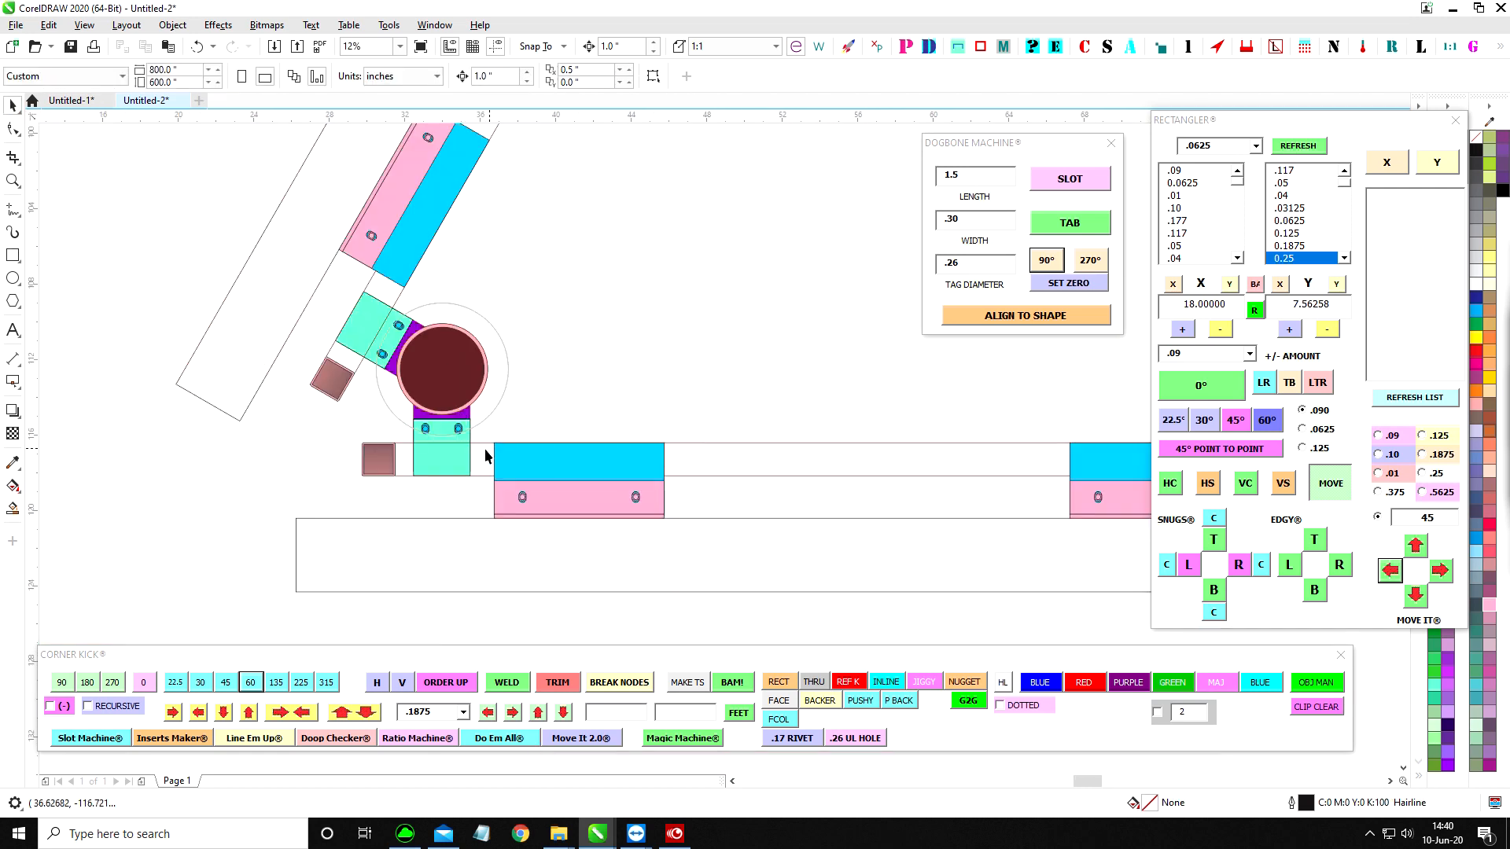
scroll(484, 449, "up", 2)
scroll(195, 406, "down", 2)
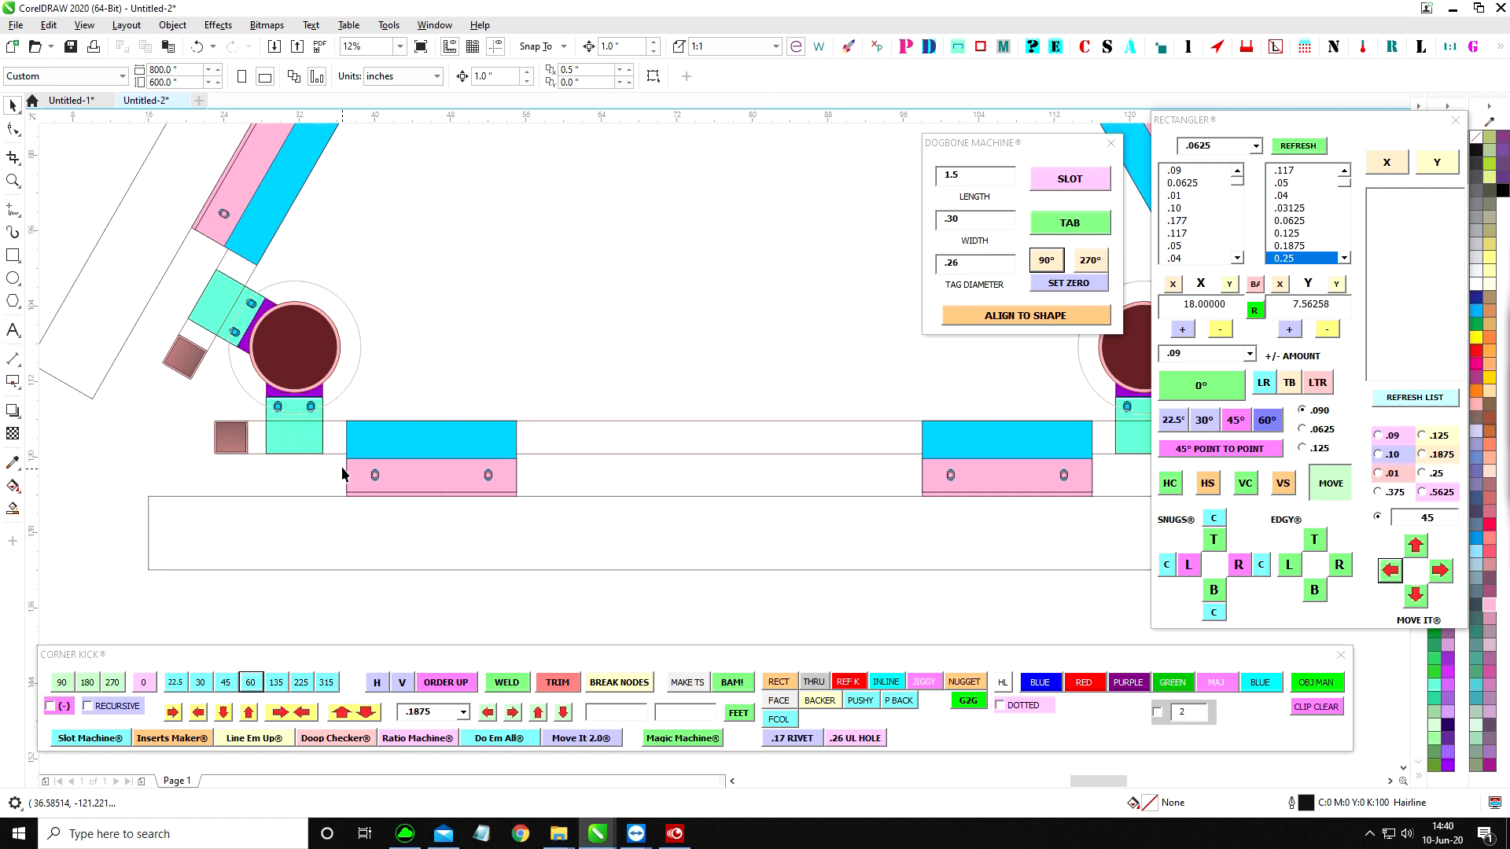
scroll(370, 475, "up", 2)
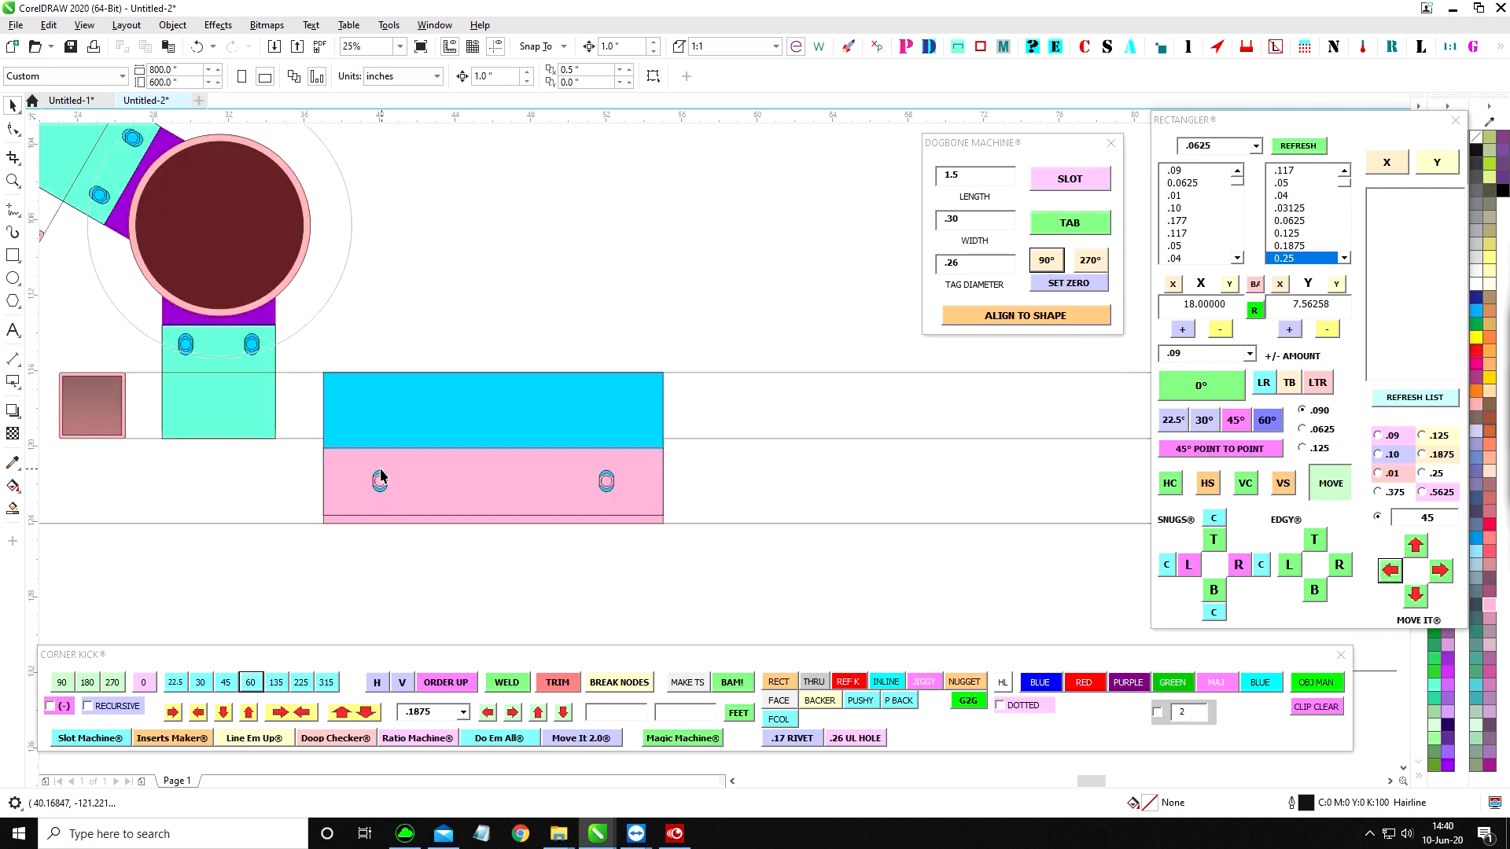
scroll(386, 484, "down", 2)
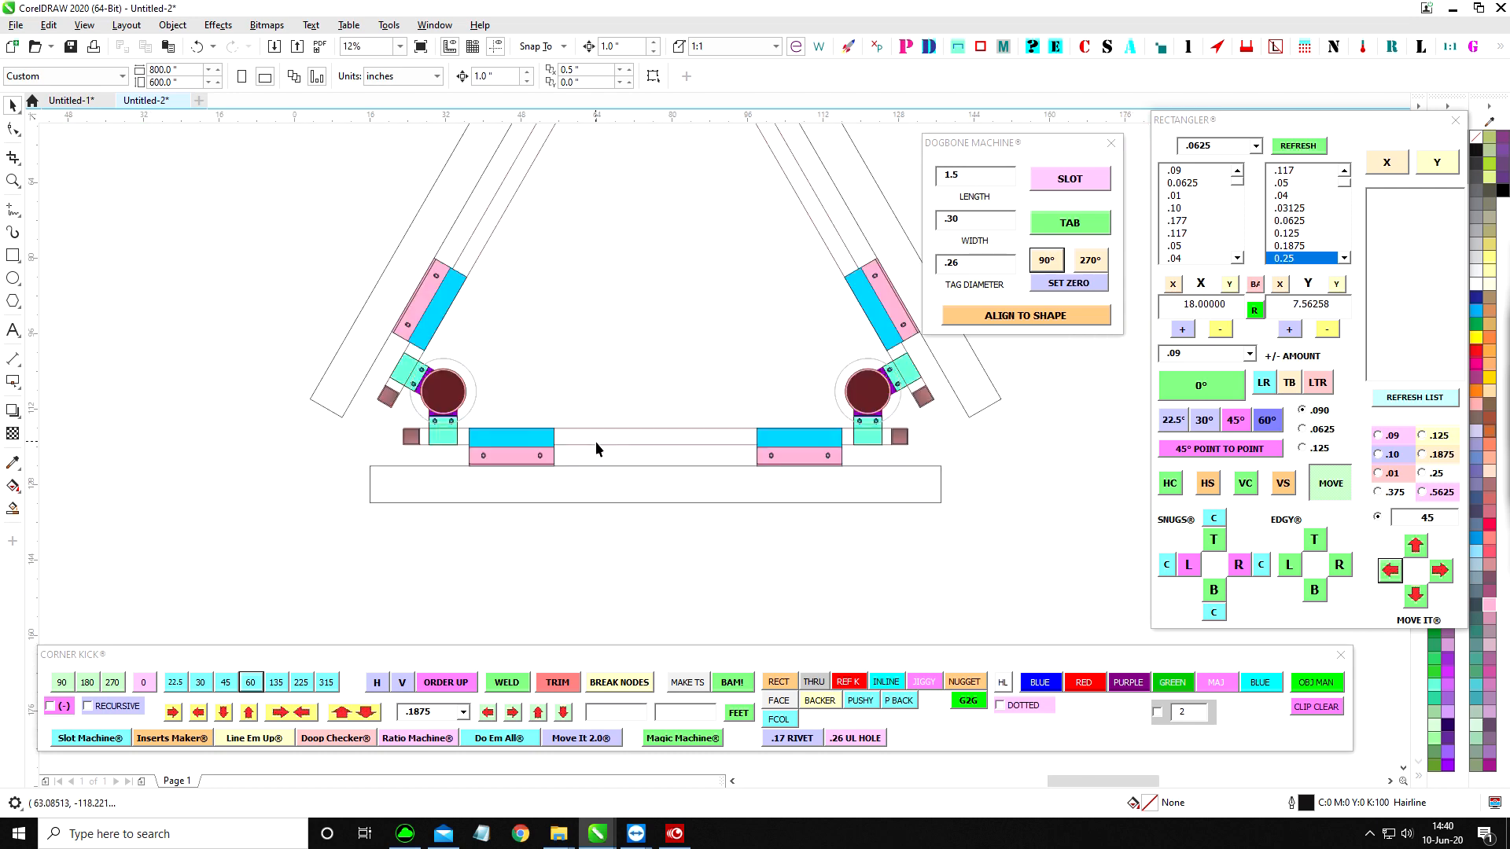
scroll(855, 400, "up", 3)
scroll(871, 432, "down", 3)
scroll(870, 433, "up", 2)
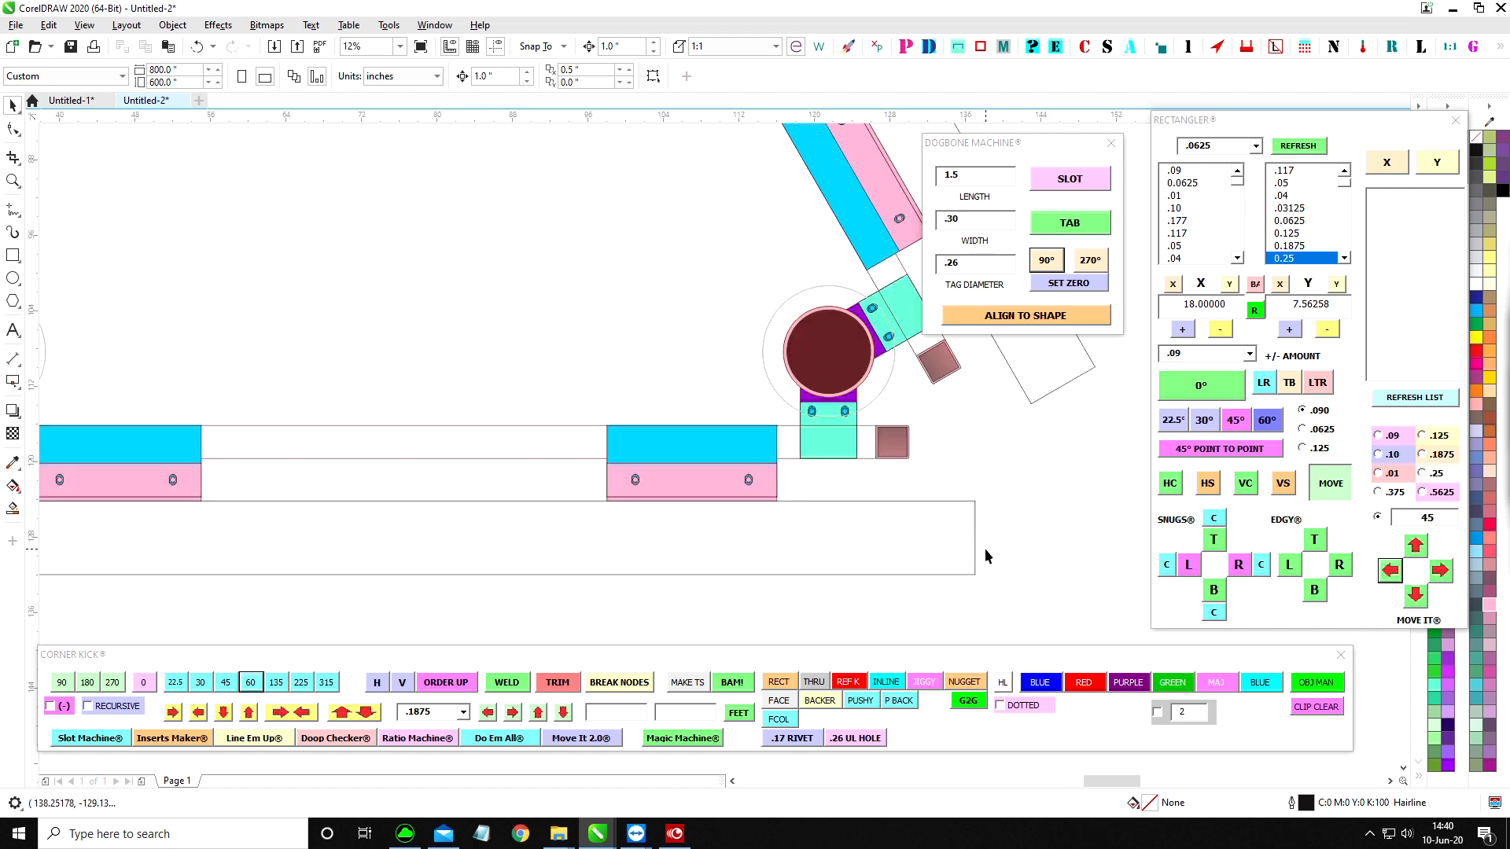
scroll(742, 450, "down", 4)
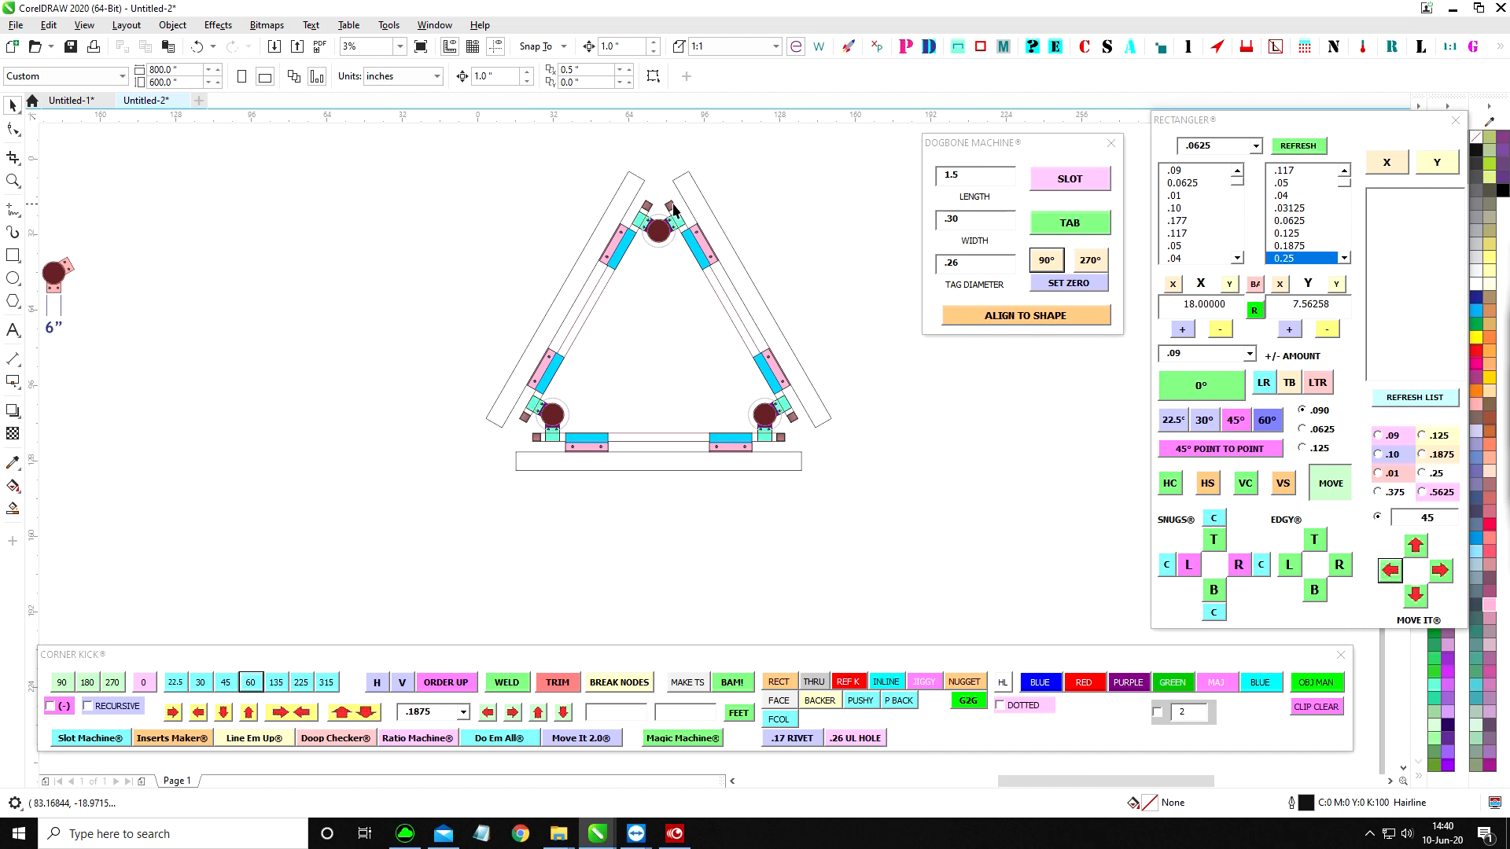
Compare the completed triangular frame with the earlier triangle layout and the separate post detail with the 6” bracket.
scroll(673, 204, "up", 1)
scroll(667, 207, "down", 1)
scroll(631, 240, "down", 1)
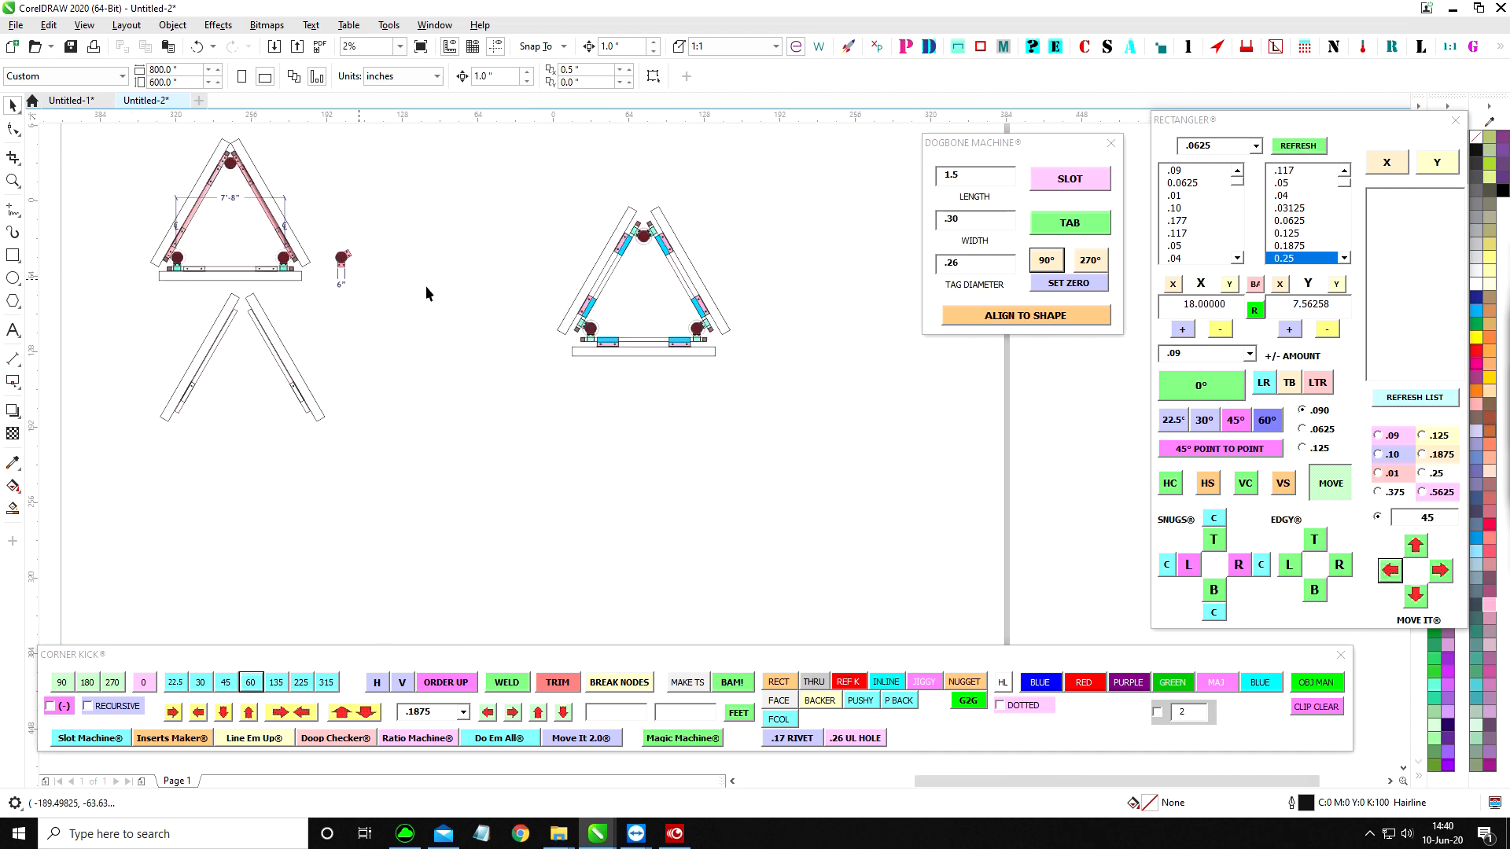
scroll(721, 338, "up", 2)
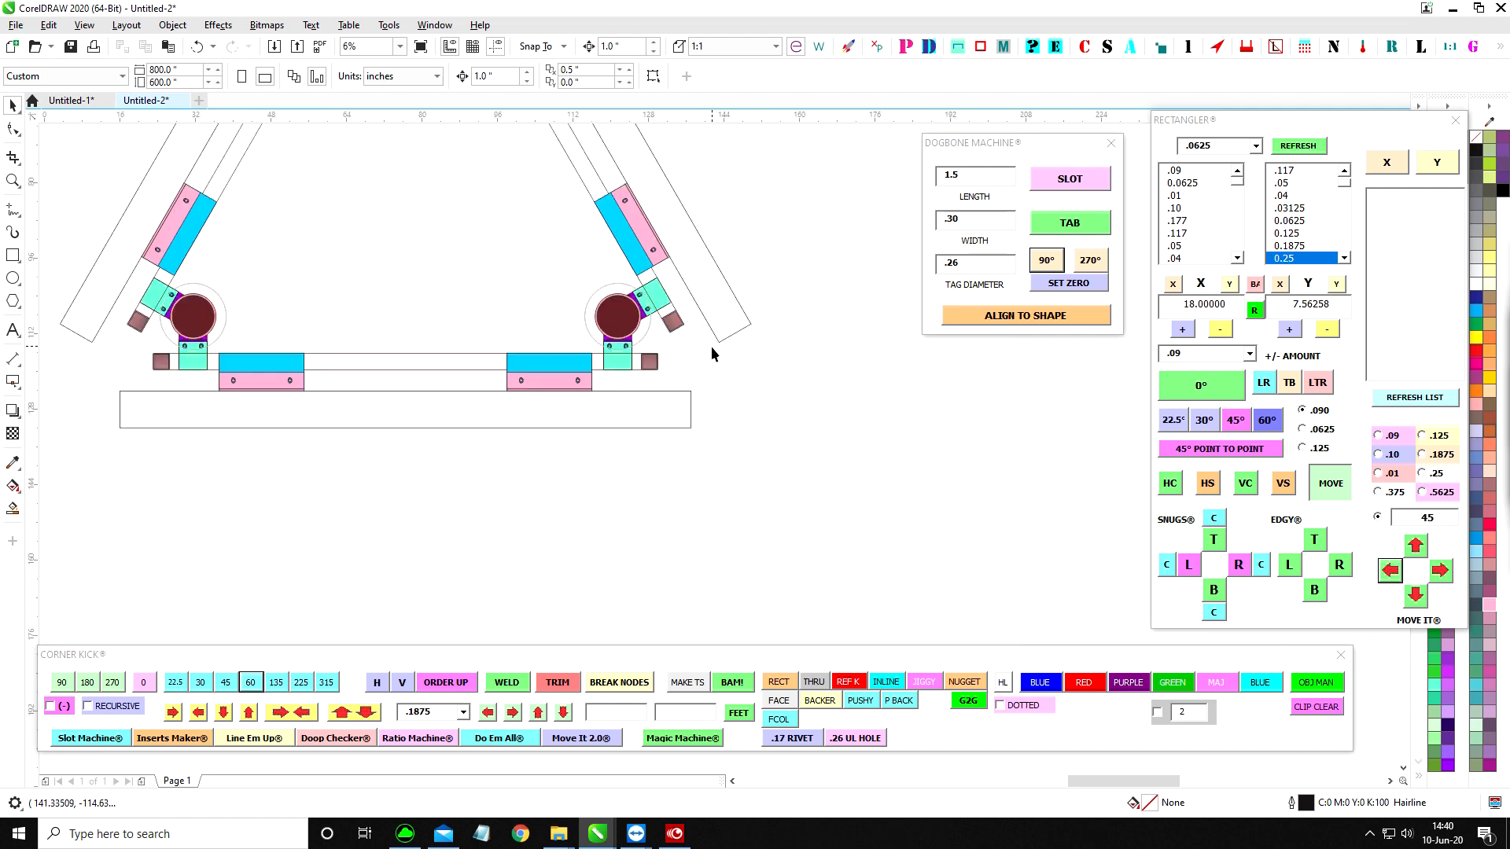
scroll(654, 322, "down", 1)
scroll(657, 329, "up", 1)
left_click_drag(488, 328, 599, 410)
scroll(716, 351, "down", 1)
scroll(703, 408, "down", 1)
scroll(622, 346, "up", 1)
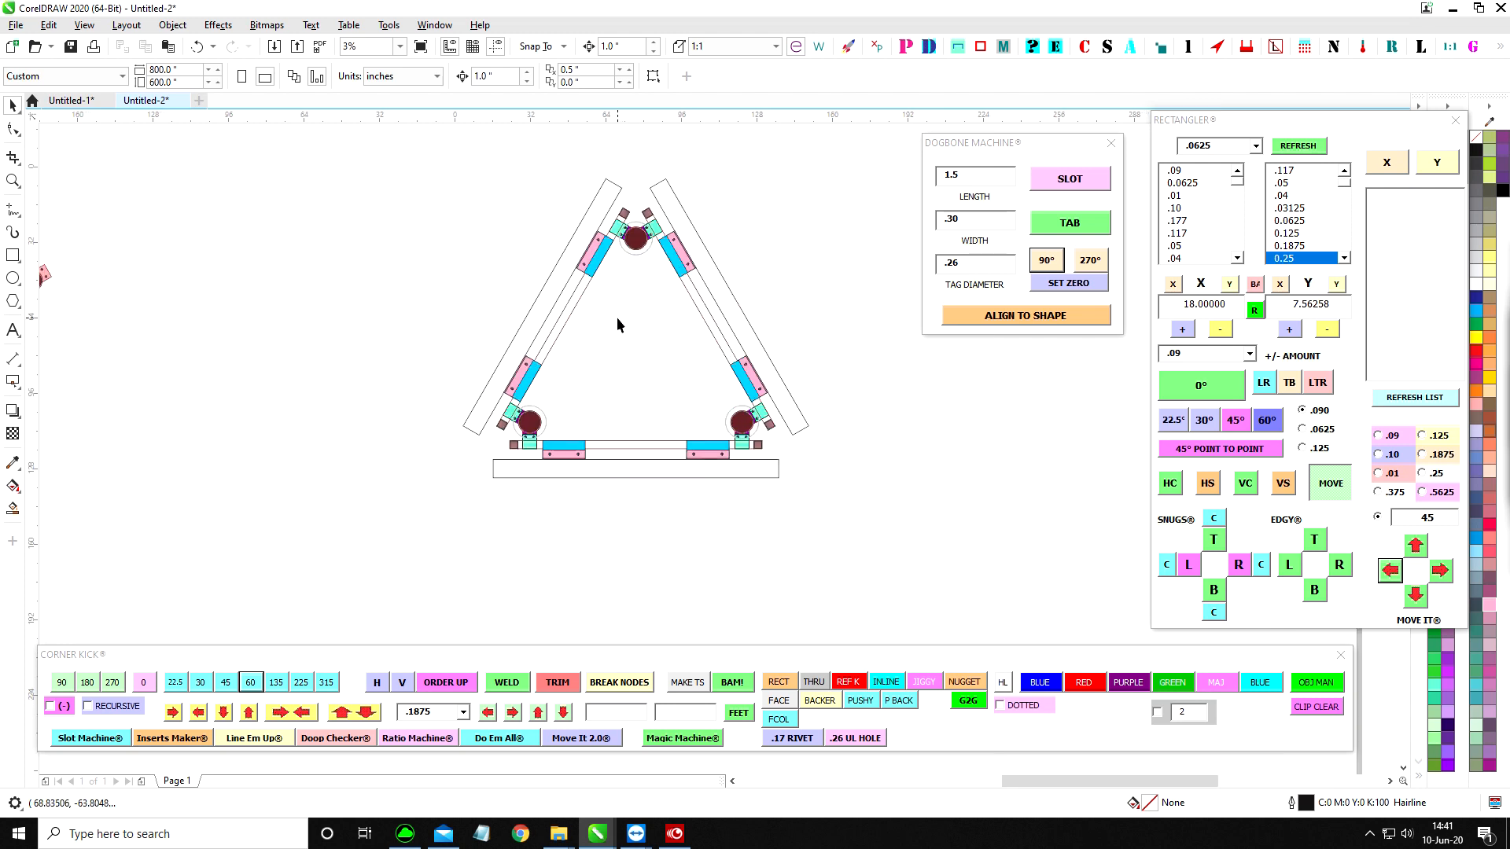
scroll(617, 351, "down", 1)
scroll(321, 338, "up", 2)
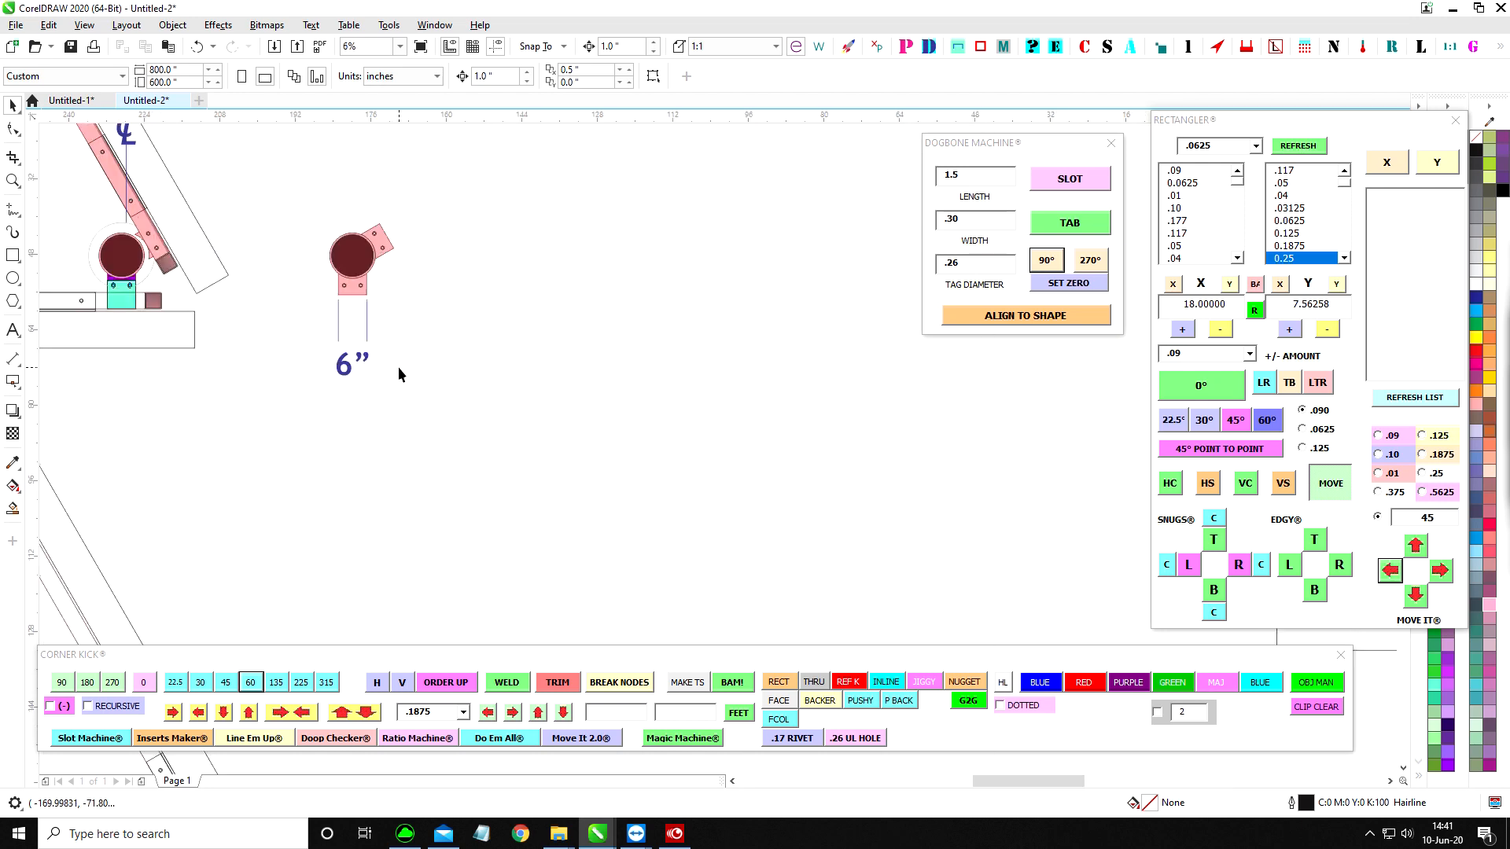
scroll(398, 366, "down", 1)
key("F10")
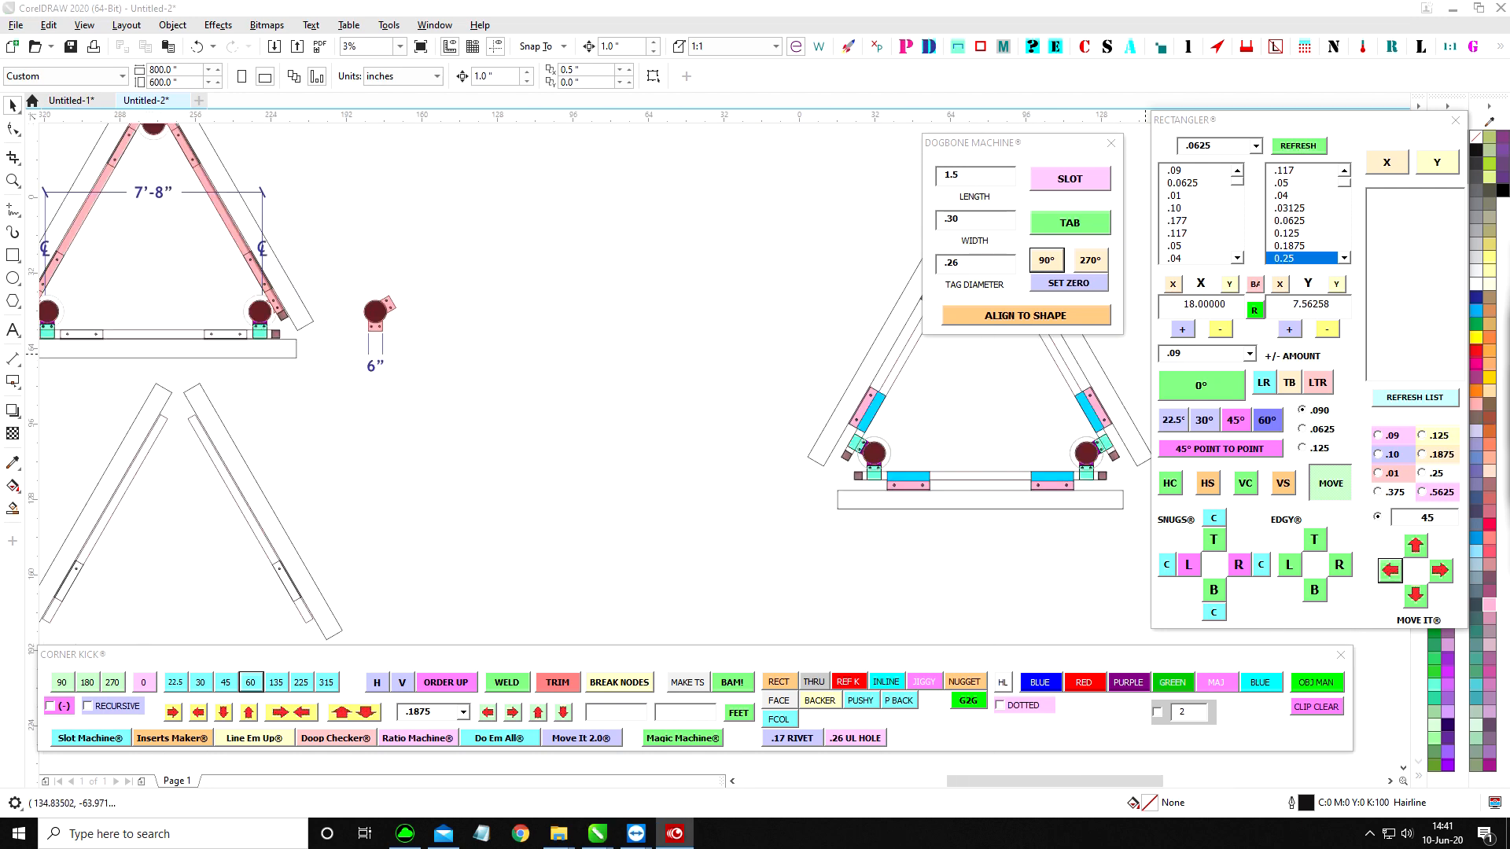